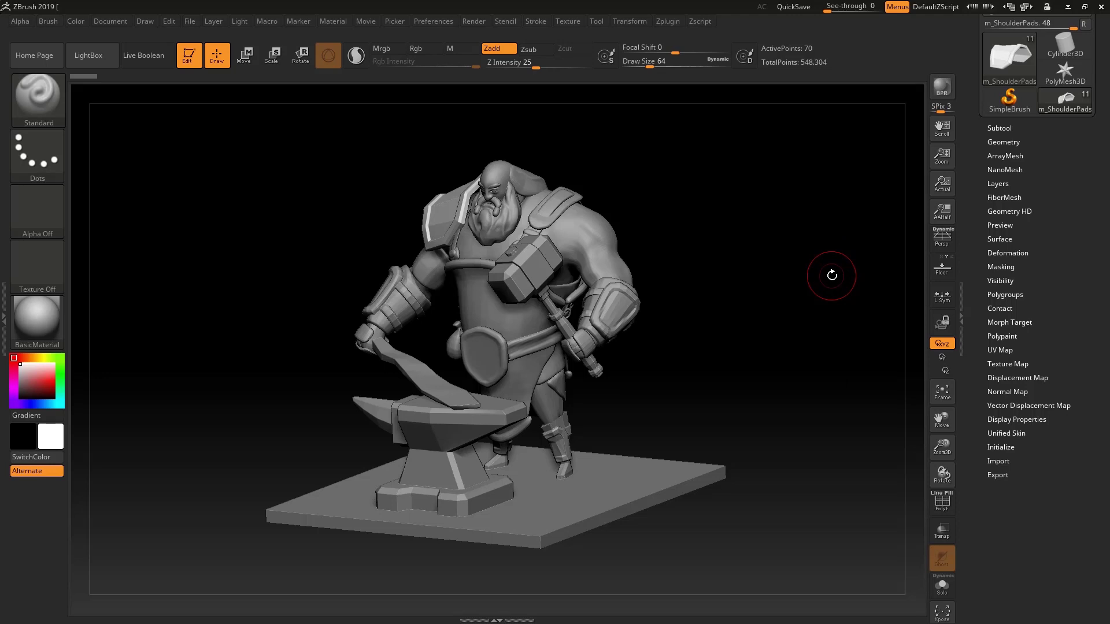
- Expand the Subtool list and set its Visible Count to 9
left_click(1005, 128)
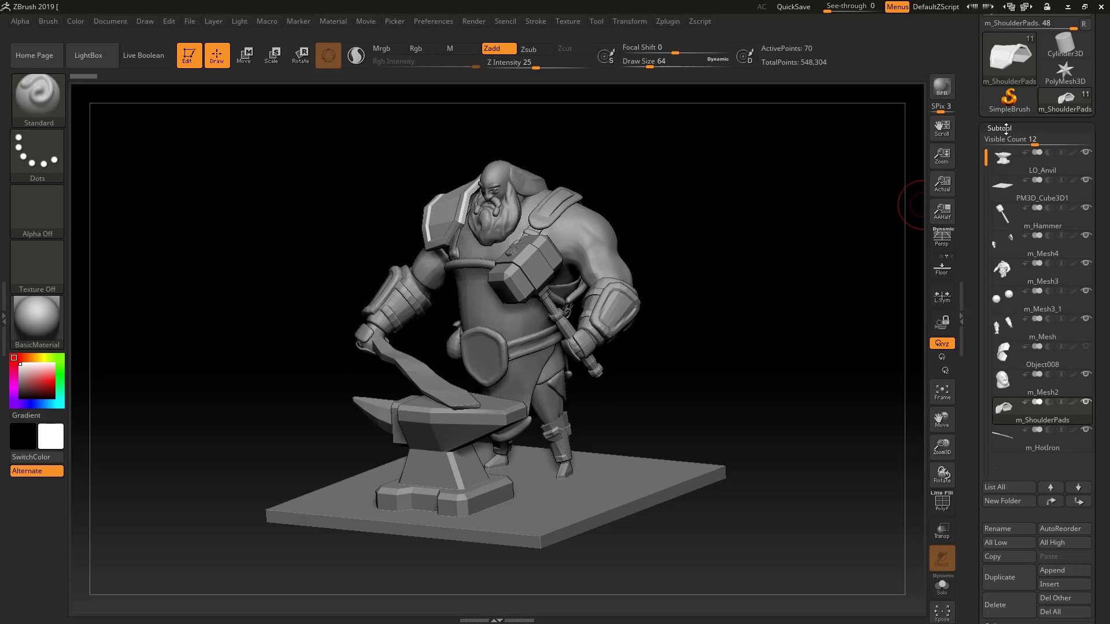
left_click(1040, 139)
left_click_drag(1040, 139, 1023, 139)
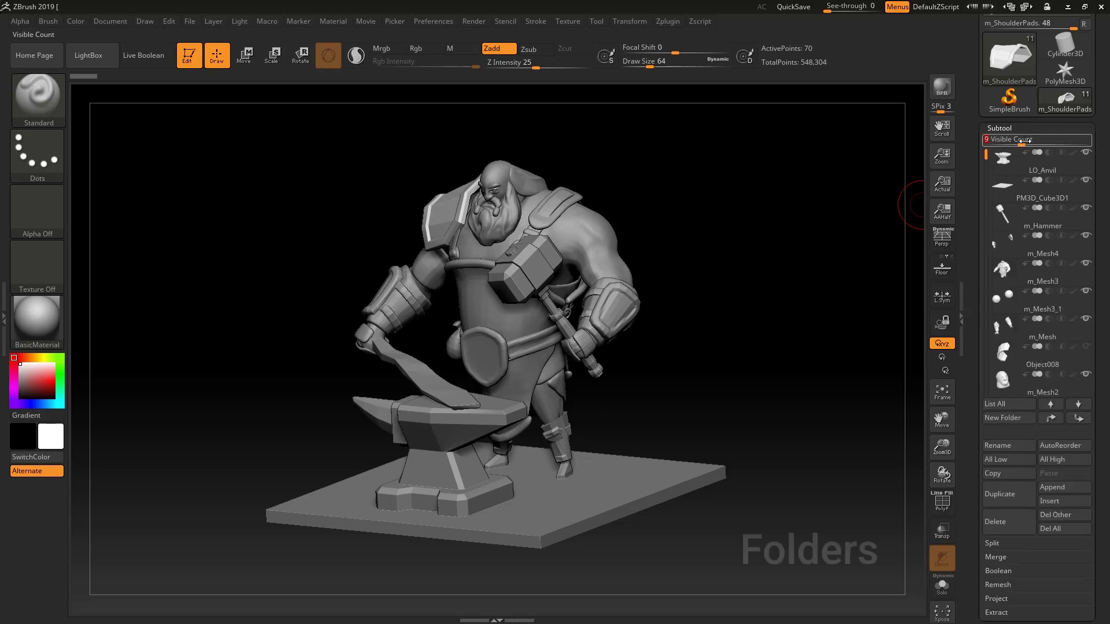
- Create a subtool folder named Cuerpo and move m_Mesh2 and m_Mesh3 into it
left_click(1009, 417)
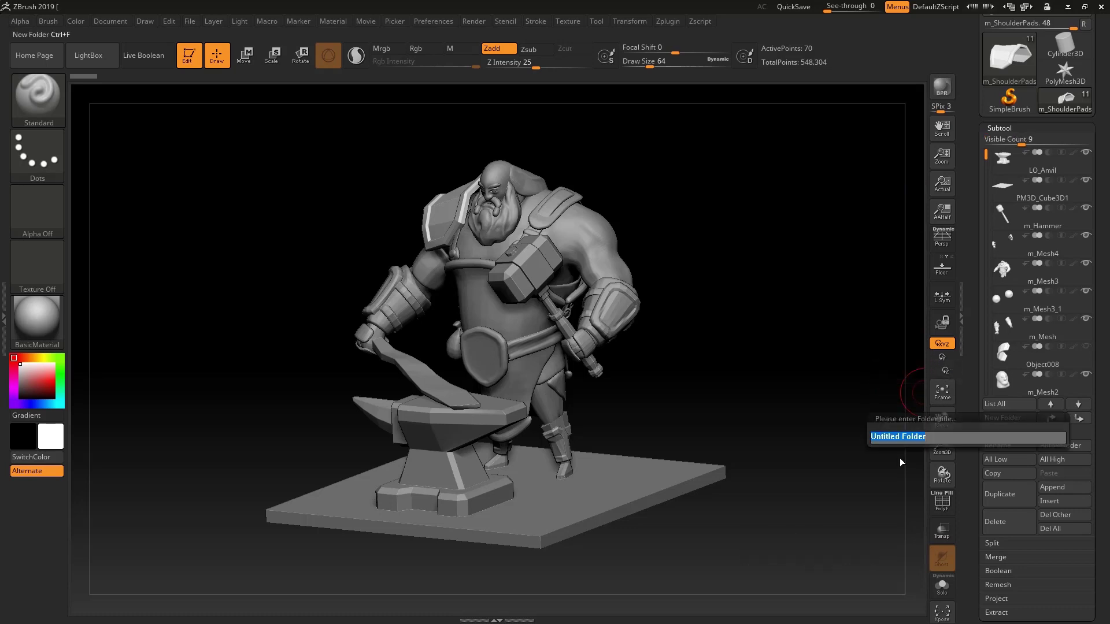
type("Cuerpo")
key("Return")
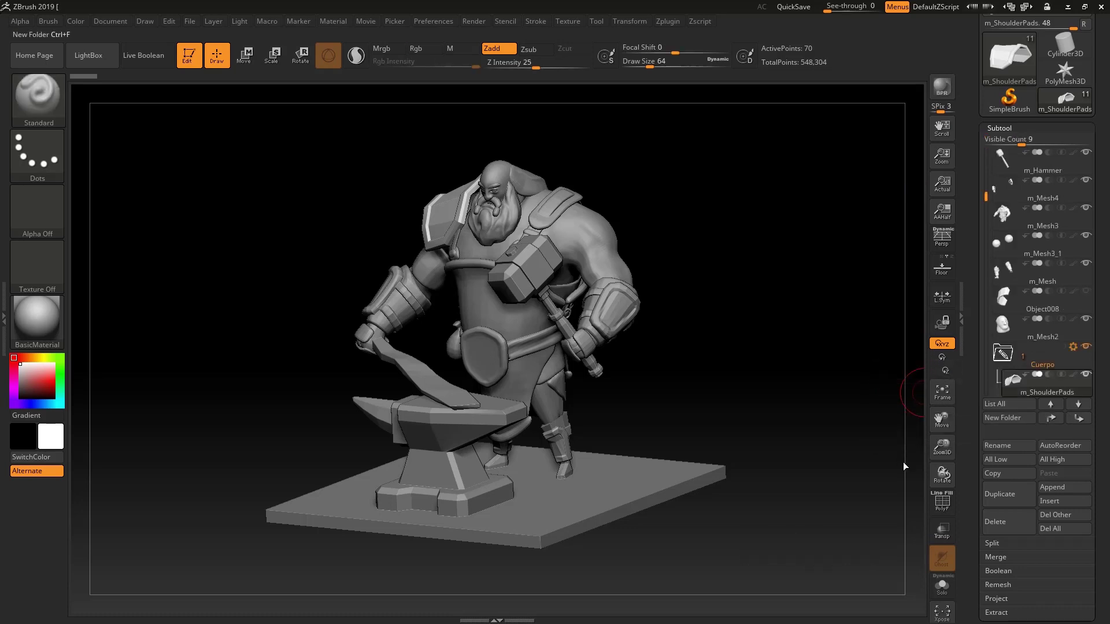
left_click(1006, 354)
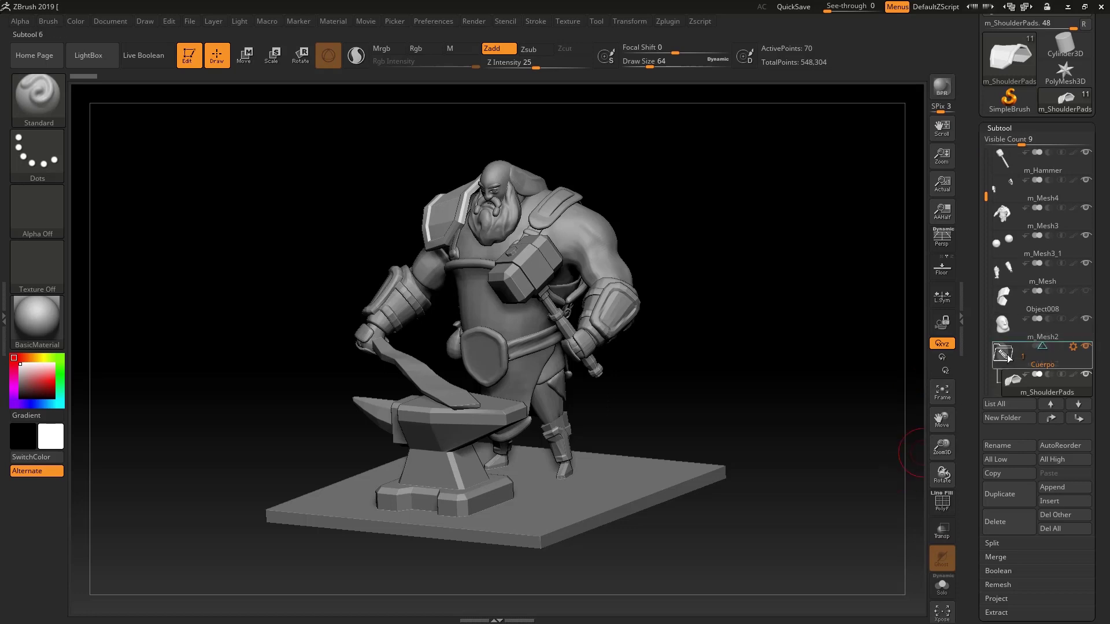
left_click(1006, 355)
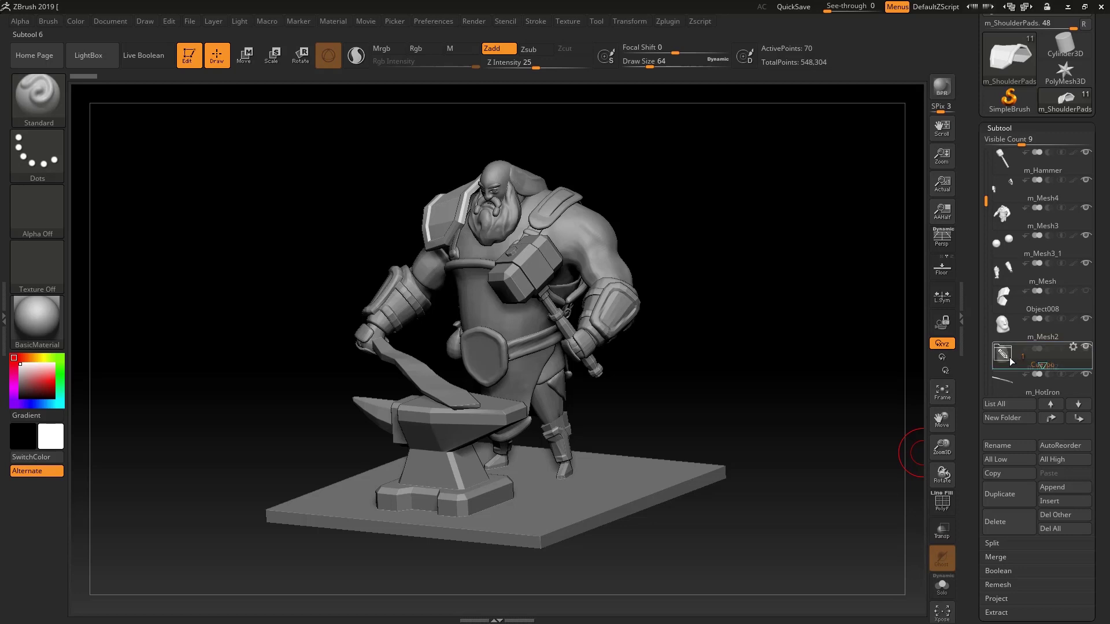
mouse_move(1009, 357)
left_mouse_down()
mouse_move(1004, 298)
mouse_move(1020, 296)
mouse_move(1005, 246)
left_mouse_up()
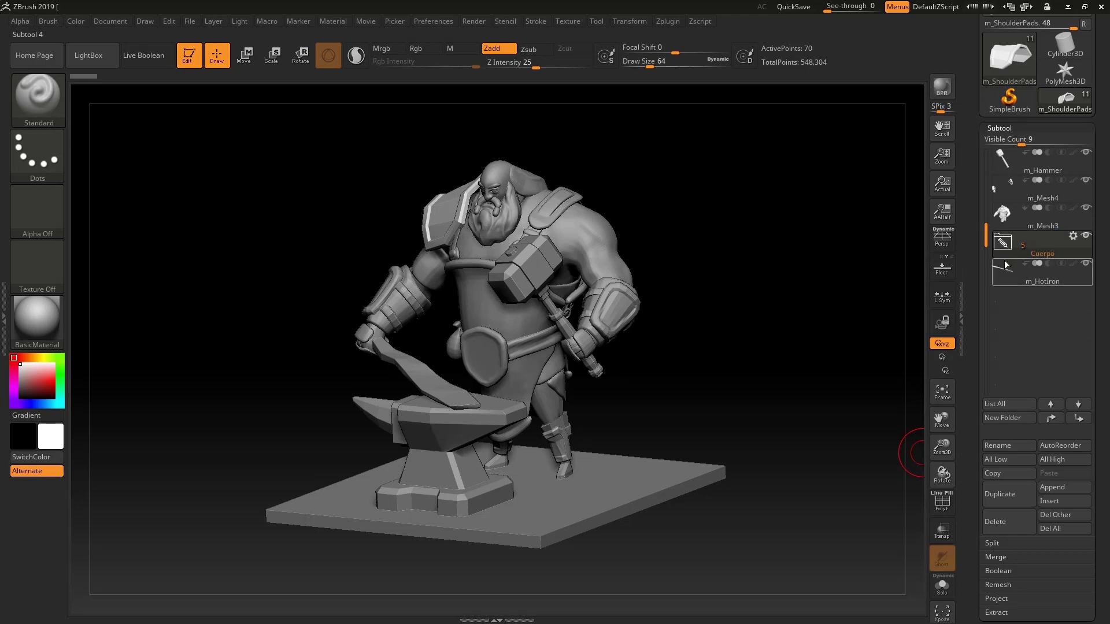
left_click_drag(1006, 246, 1004, 236)
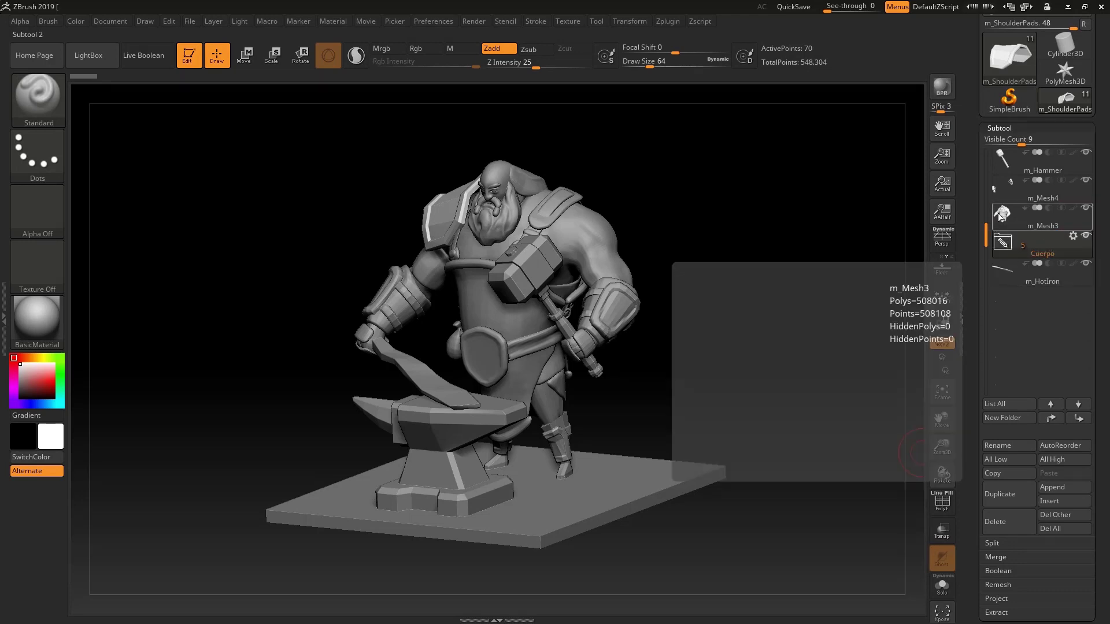
mouse_move(1040, 247)
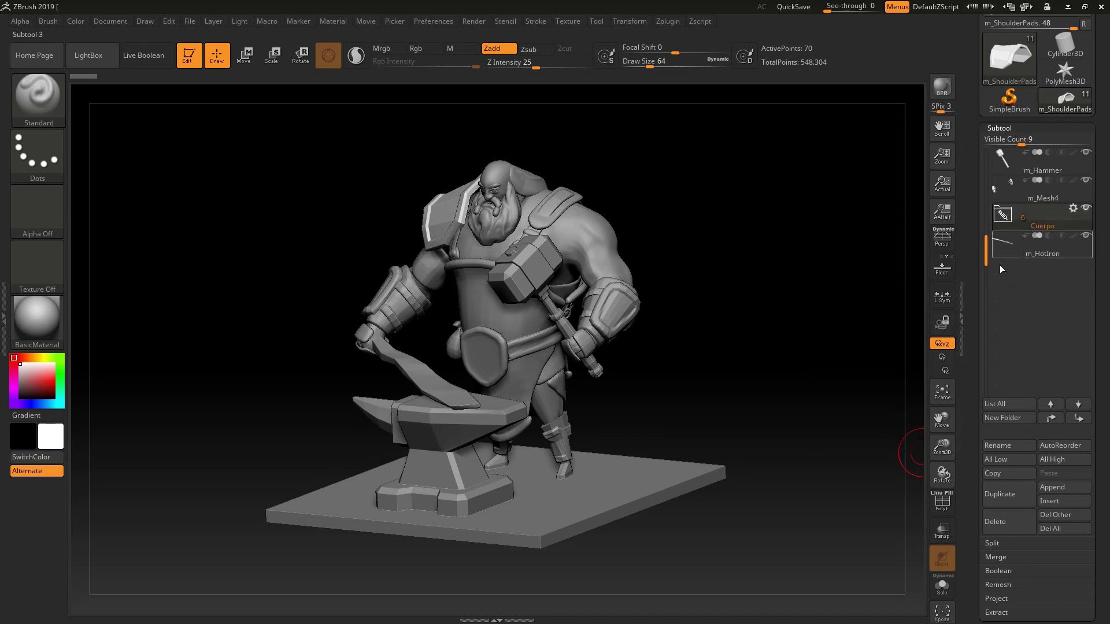
mouse_move(1002, 215)
left_mouse_down()
mouse_move(1004, 244)
mouse_move(1003, 218)
left_mouse_up()
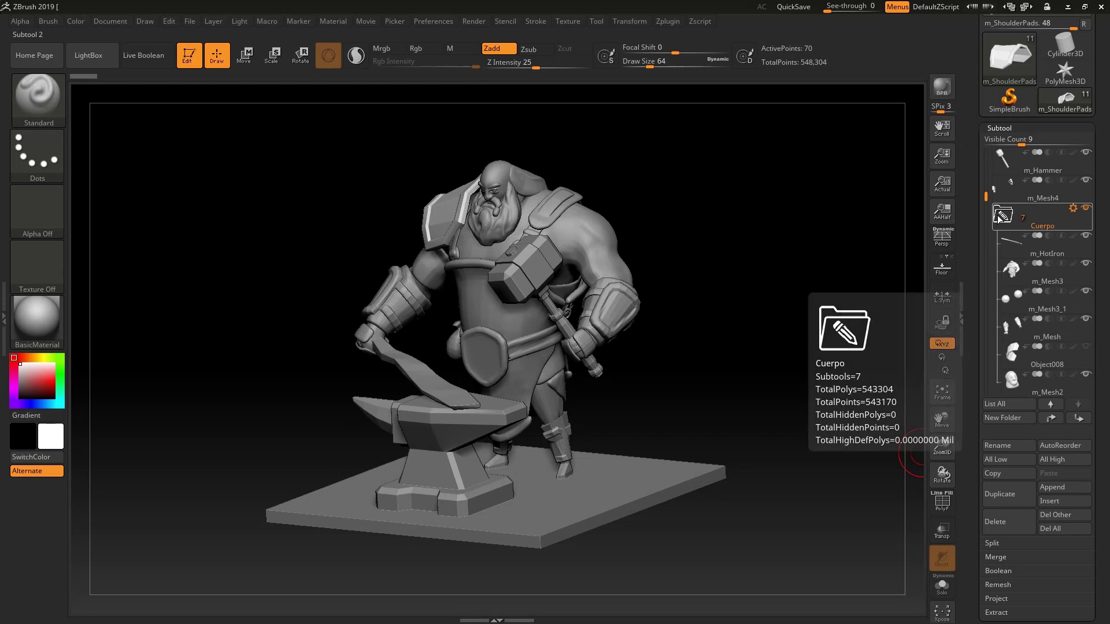
scroll(986, 263, "up", 2)
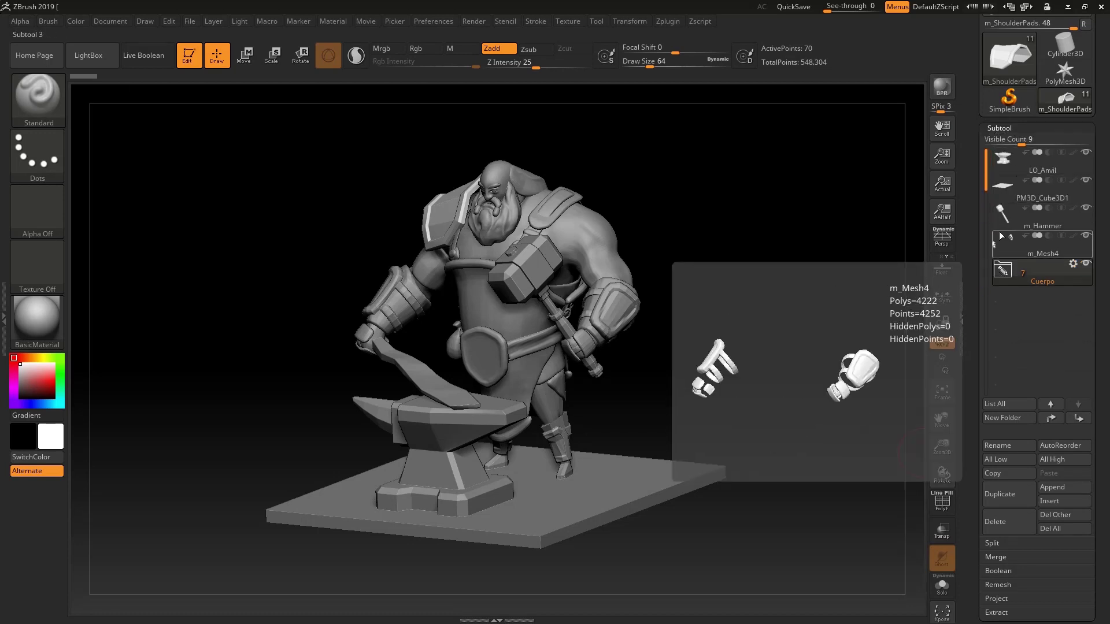
- Select m_Mesh4, open the Cuerpo folder's gear actions, then show the Zplugin menu
left_click(1018, 234)
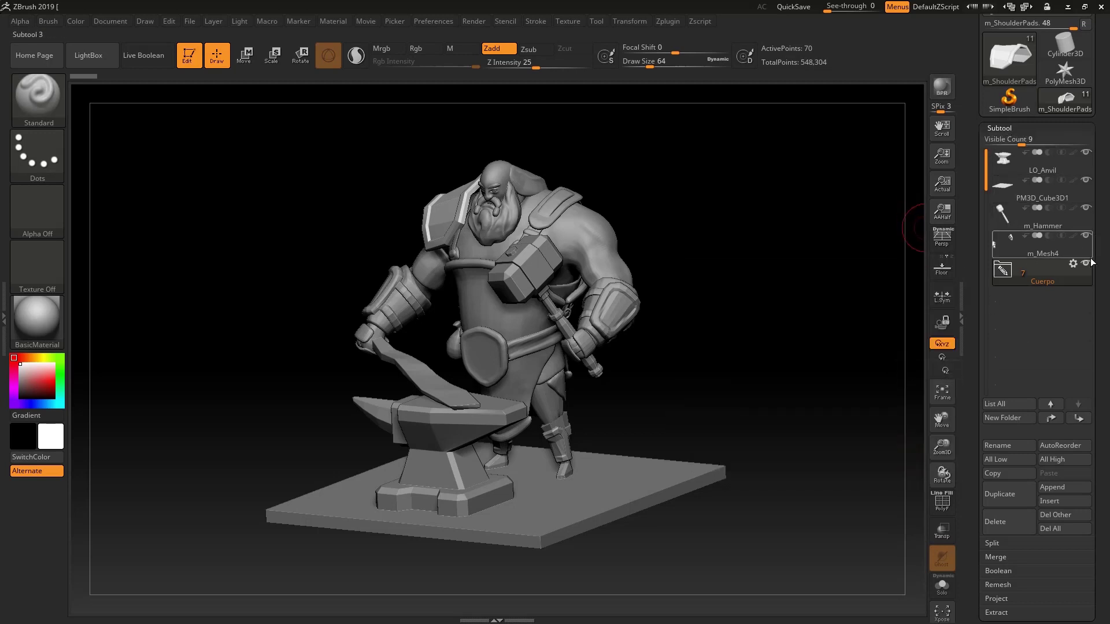
left_click(1072, 264)
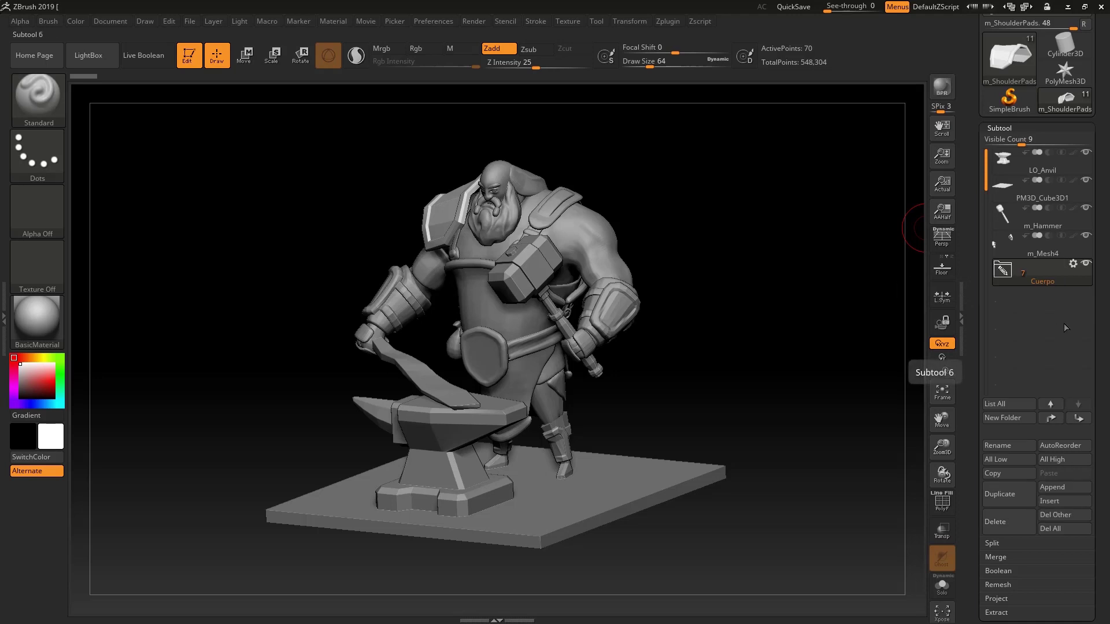
left_click(680, 21)
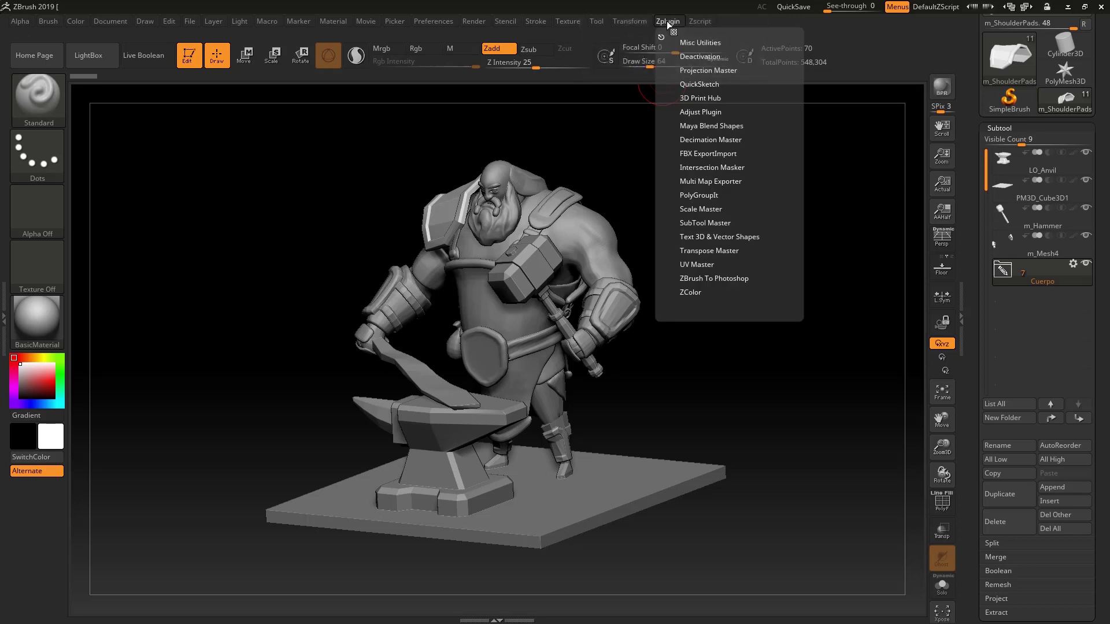
- Launch the ZColor plugin's palette window, dismissing the Home Page that appears first
left_click(694, 292)
left_click(707, 314)
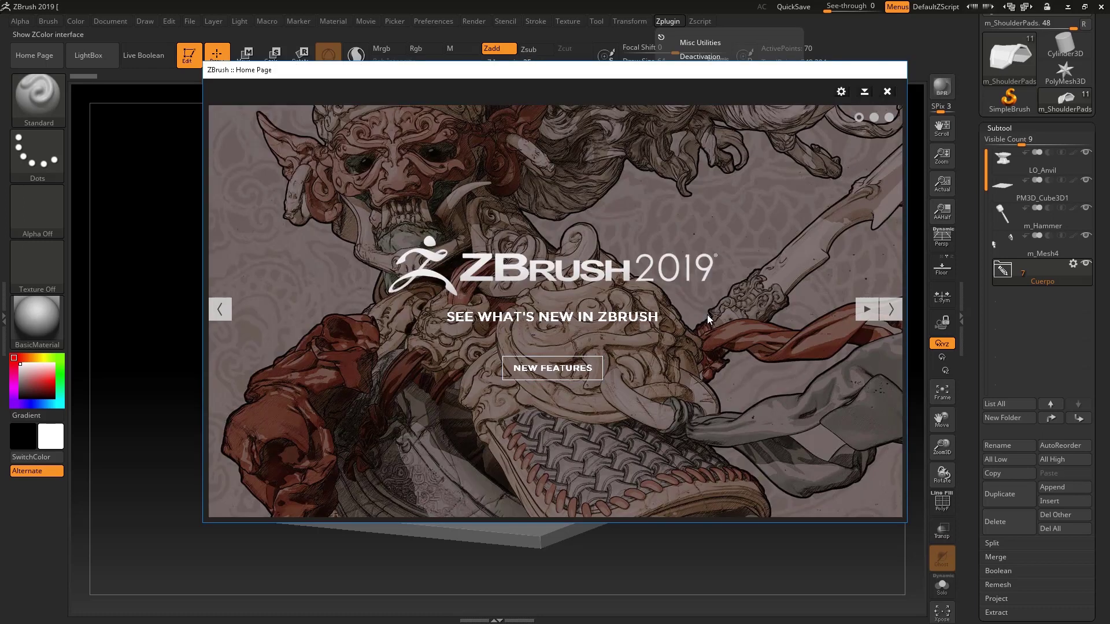
left_click(887, 91)
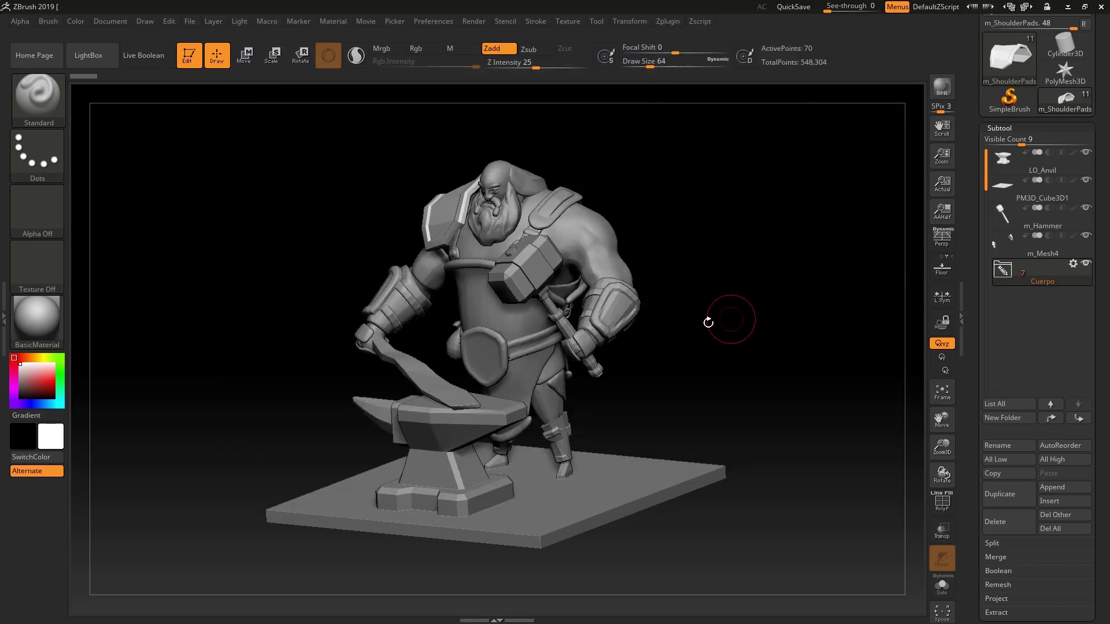
left_click(671, 19)
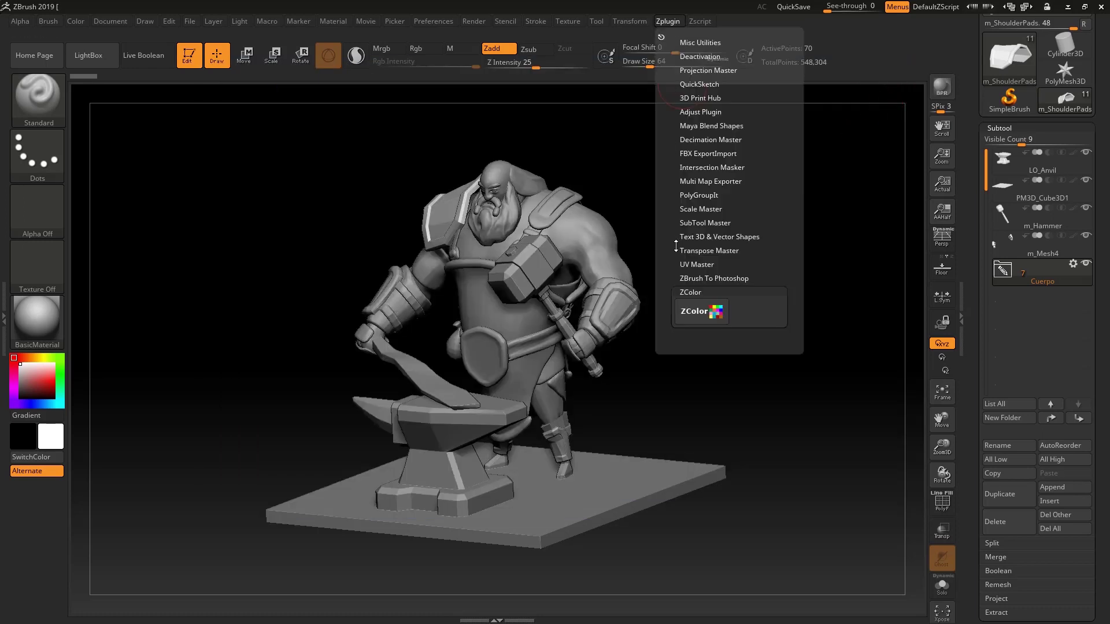
left_click(709, 315)
- Move the ZColor window left, browse its colour swatches, then close it
left_click_drag(583, 13, 425, 82)
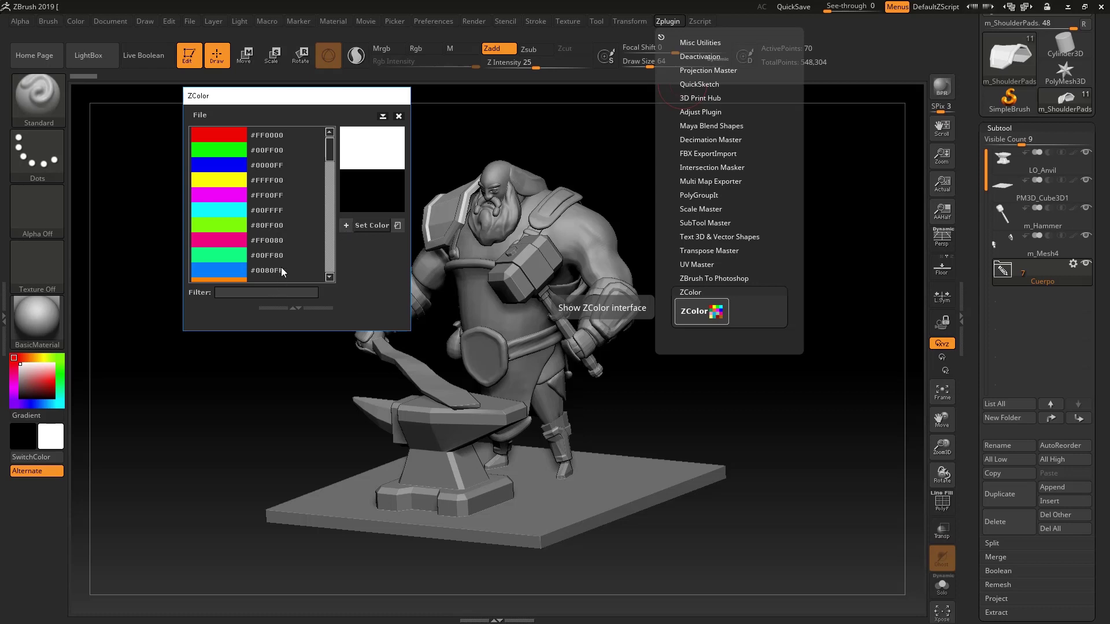
scroll(302, 213, "down", 3)
scroll(303, 212, "down", 3)
scroll(303, 212, "down", 3)
scroll(302, 214, "up", 5)
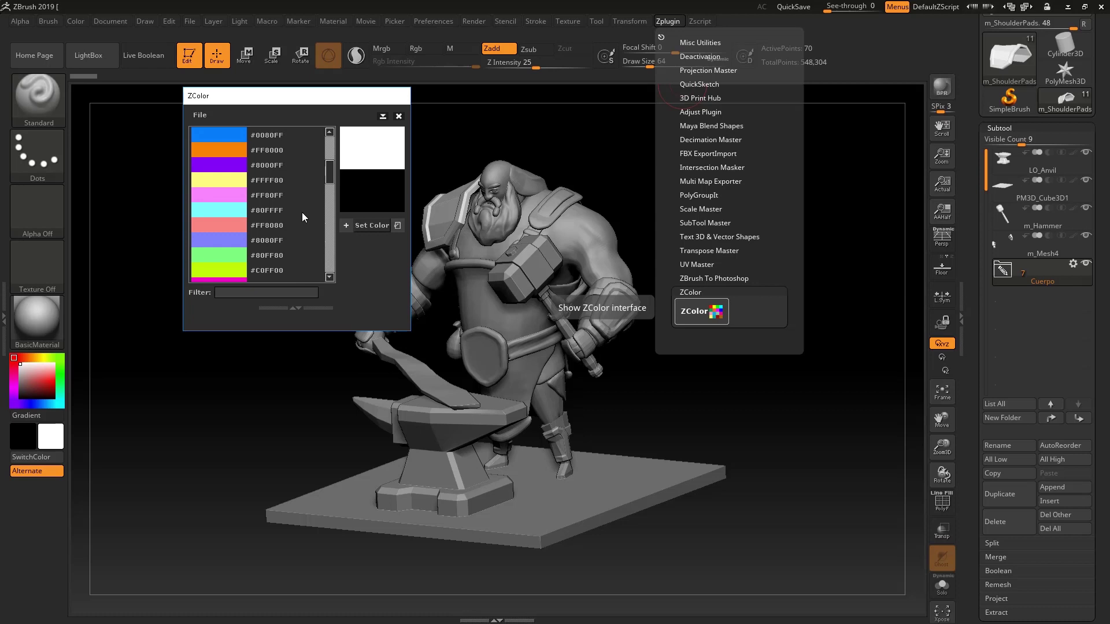
scroll(301, 214, "up", 4)
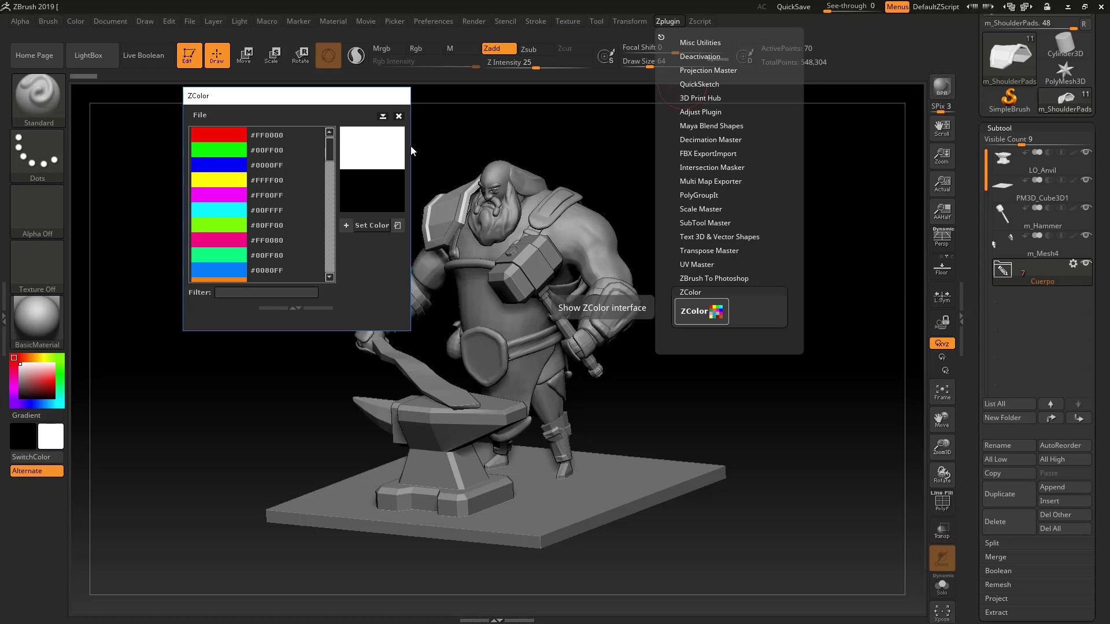
left_click(399, 116)
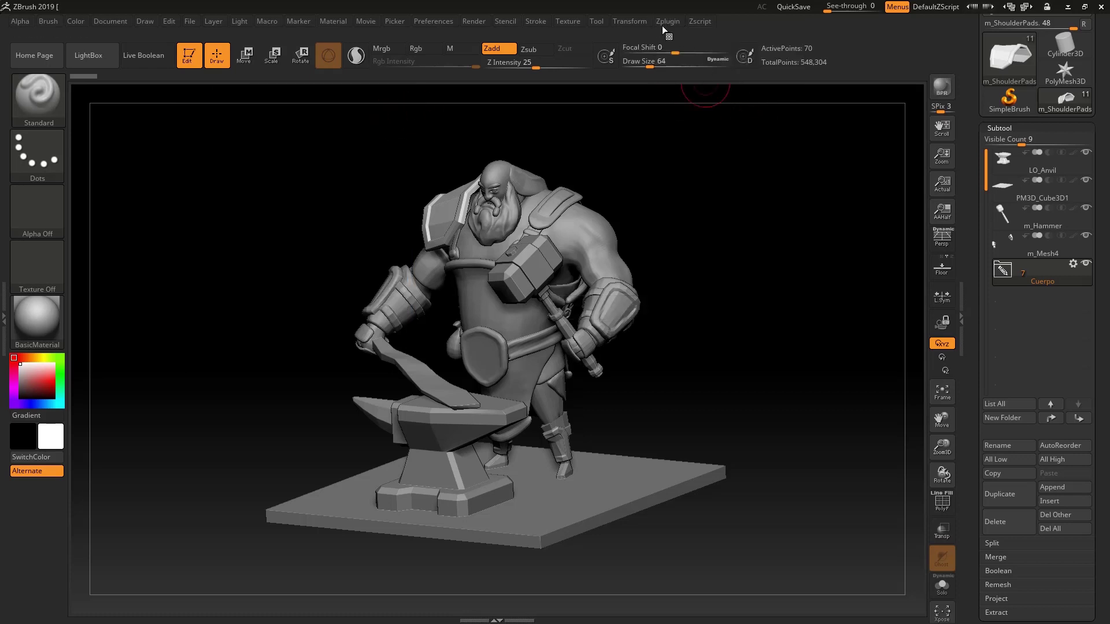
- Make a BPR render and apply the Blueprint Sketch2.ZRP filter preset from LightBox
left_click(946, 85)
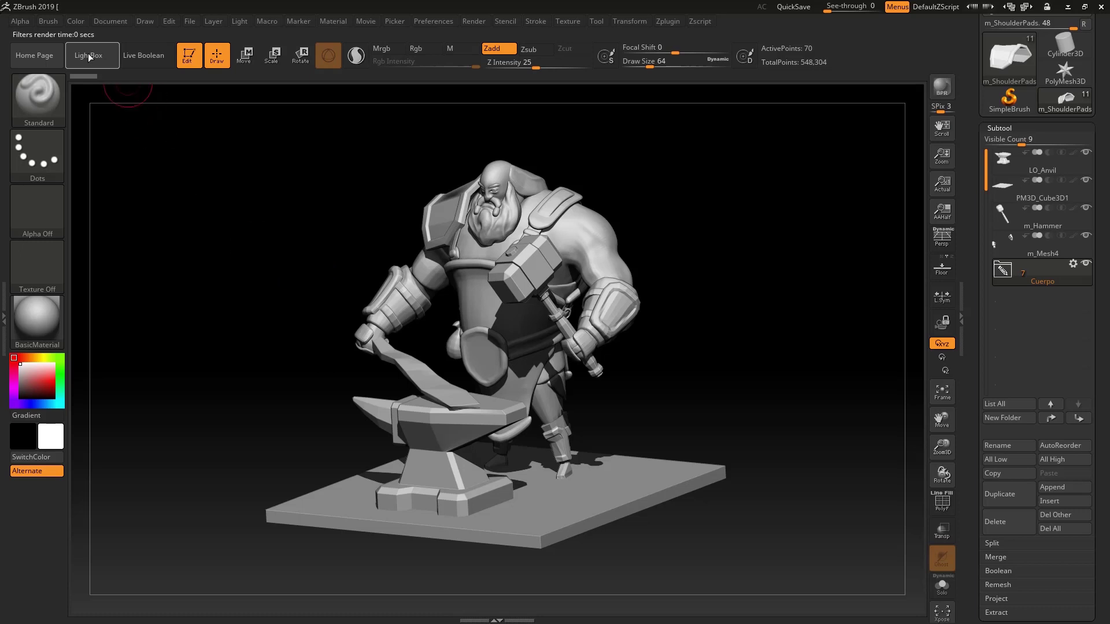
left_click(88, 56)
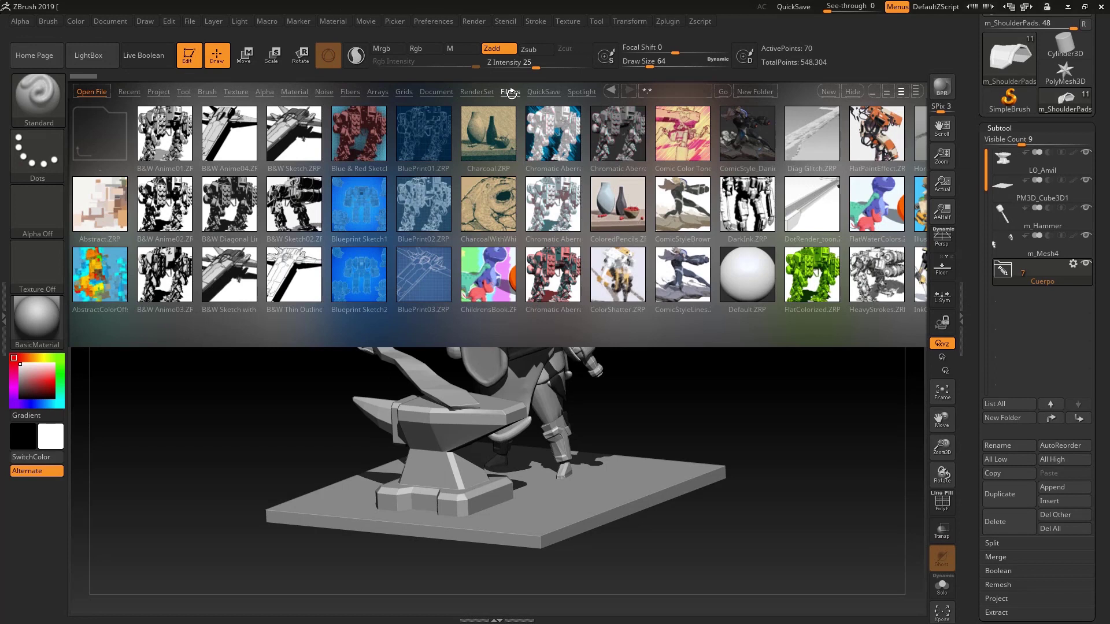
double_click(353, 275)
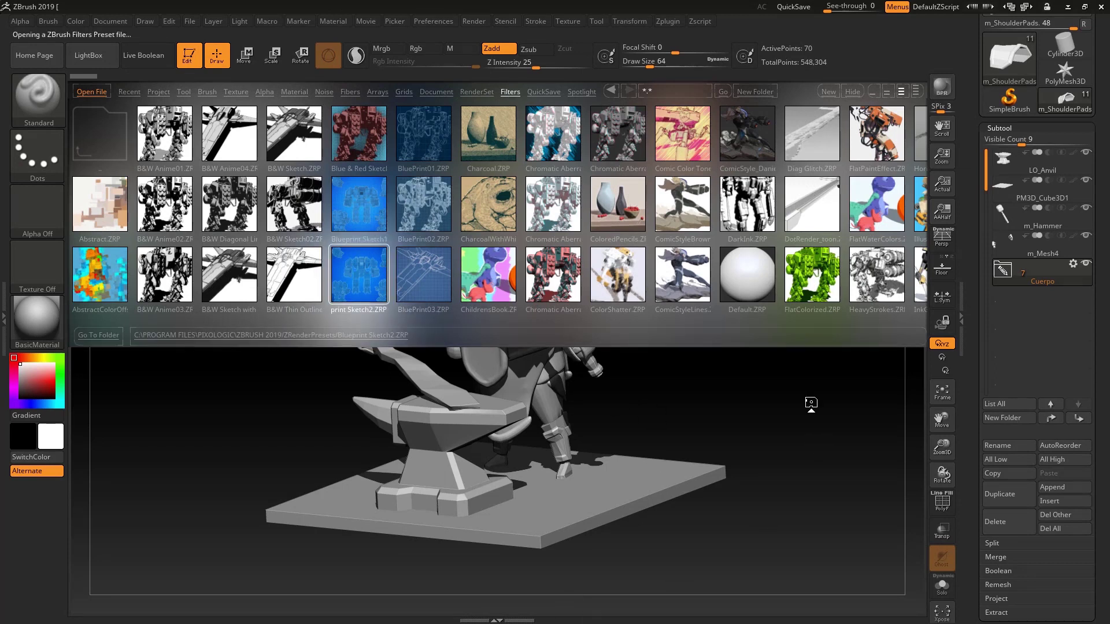
left_click(90, 55)
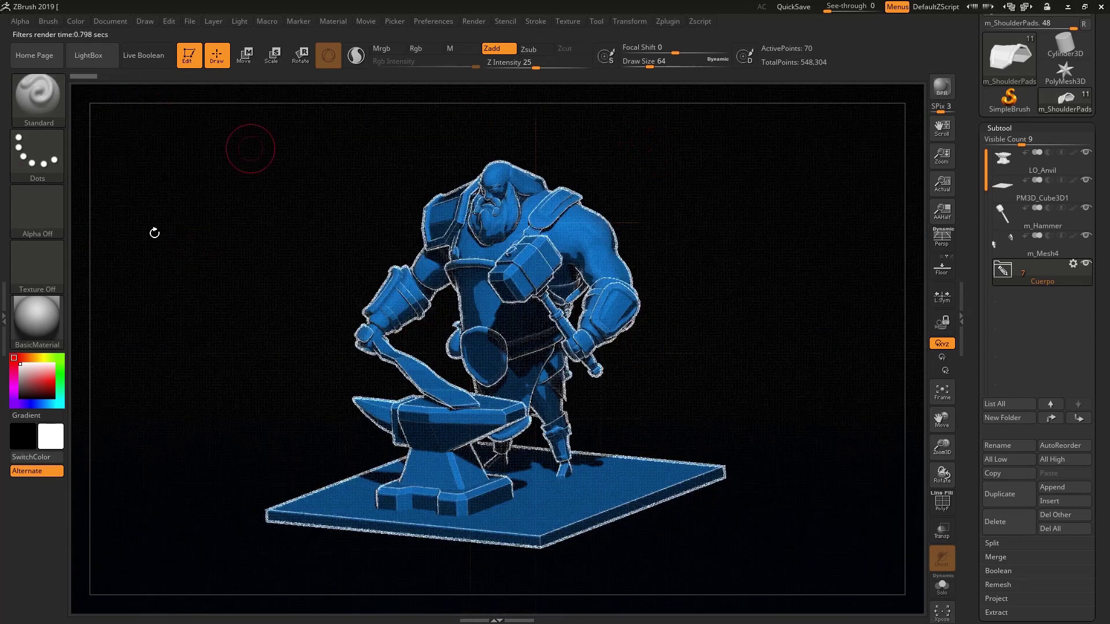
- Dock the Render menu in the left tray
left_click(5, 344)
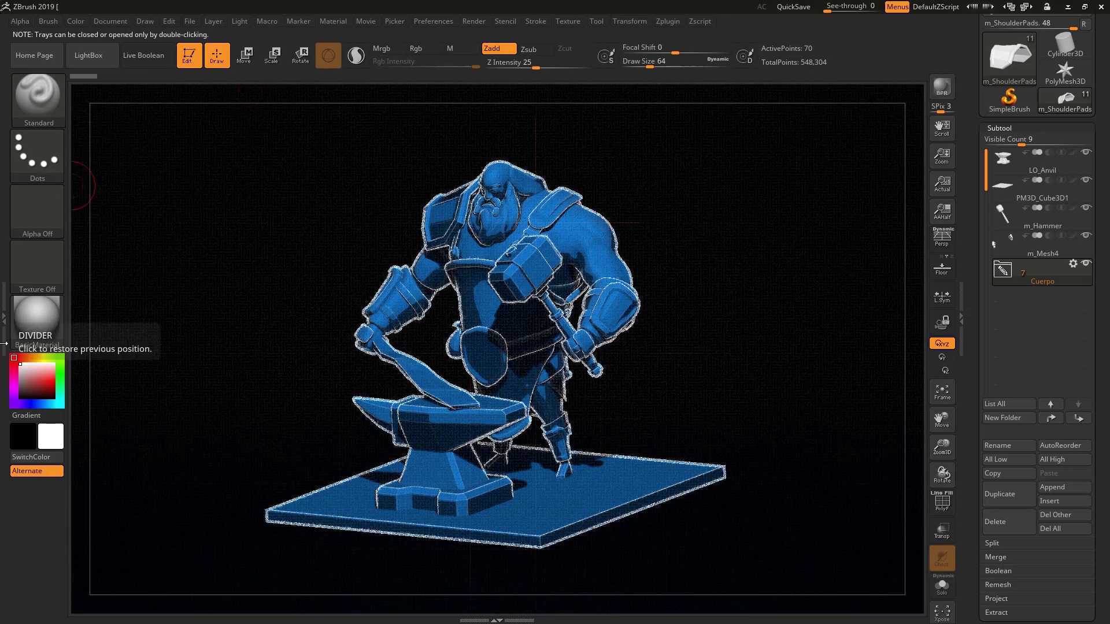
double_click(4, 343)
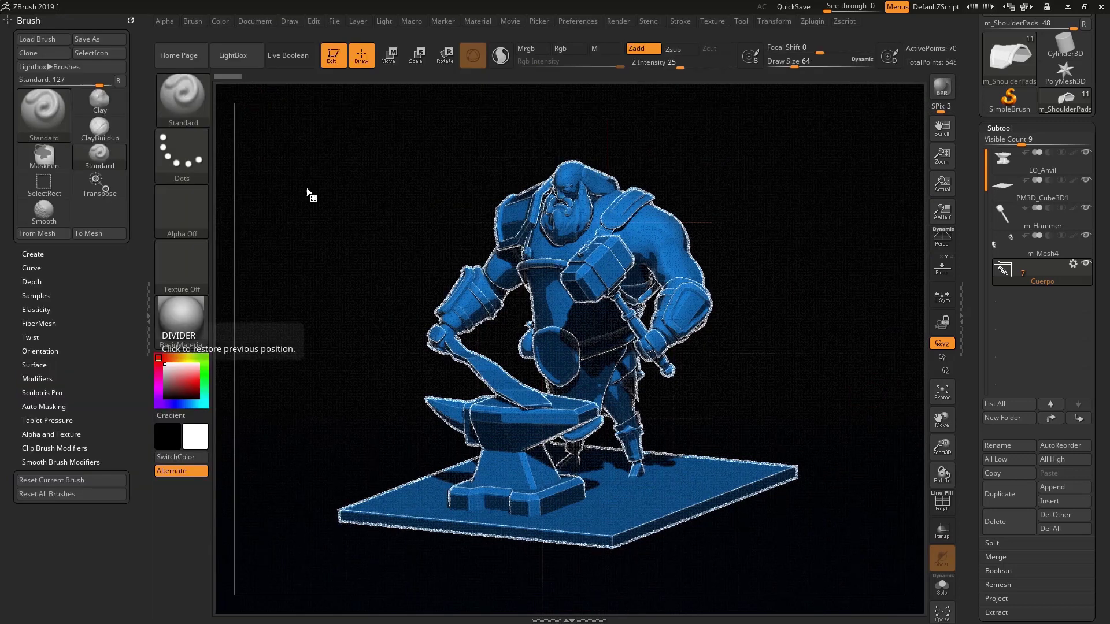
left_click(618, 20)
left_click_drag(612, 37, 6, 33)
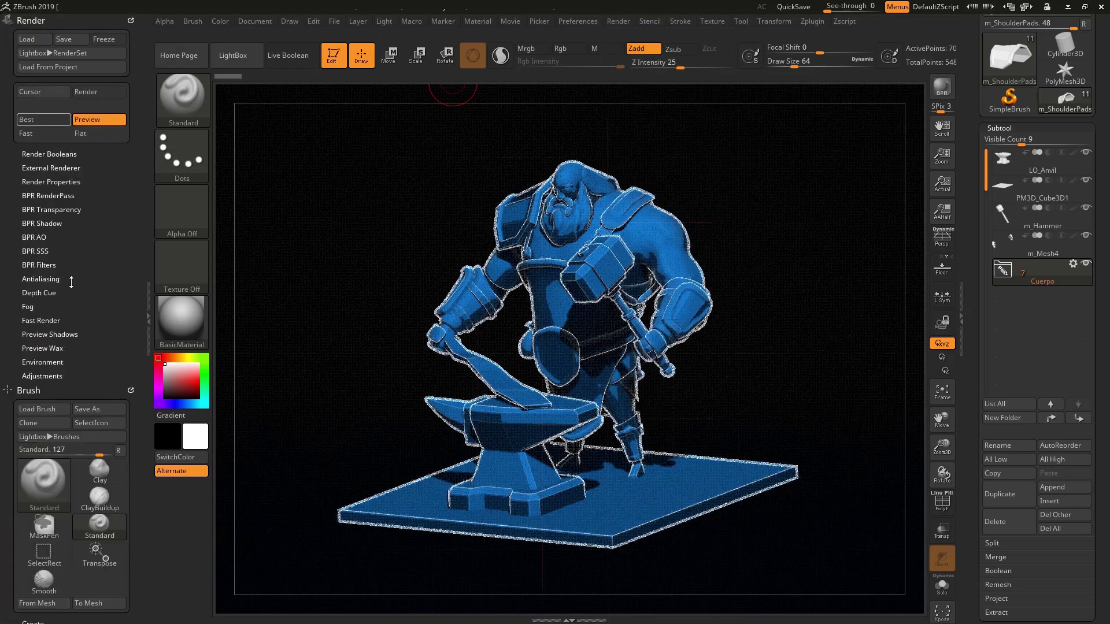
- Expand BPR Filters, toggle filter F1 off and on to compare, then reopen LightBox filters
left_click(56, 265)
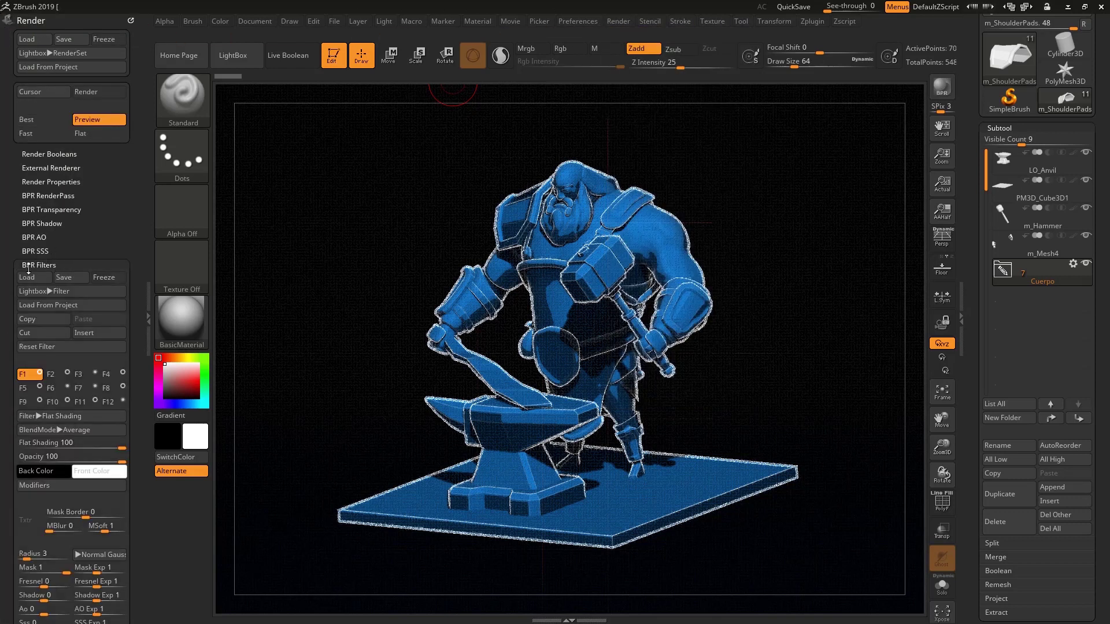
left_click_drag(141, 209, 140, 145)
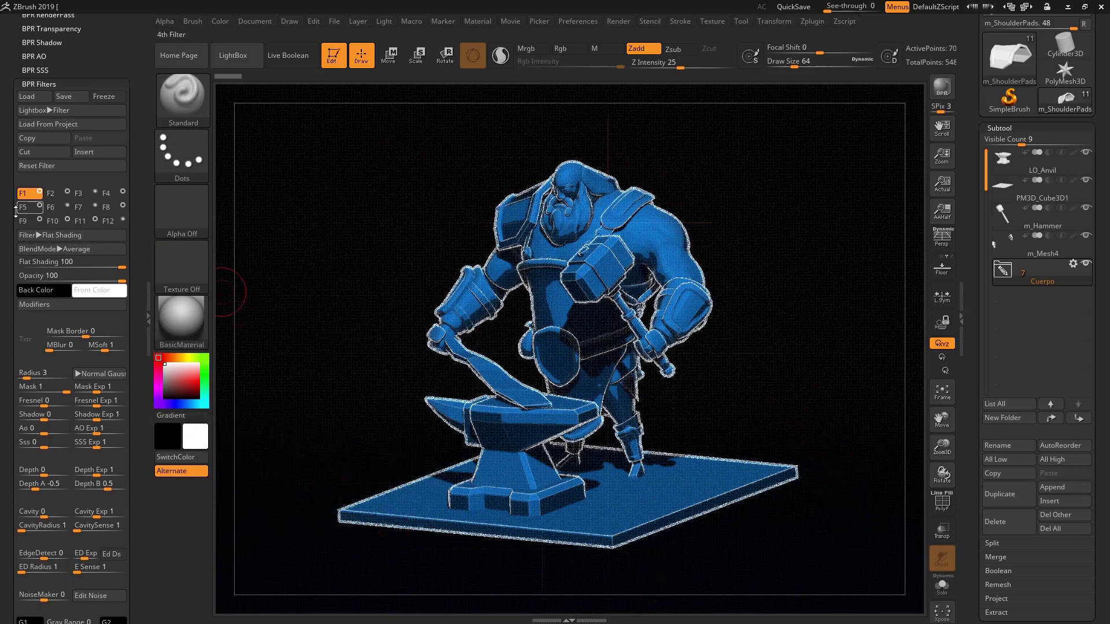
left_click(40, 192)
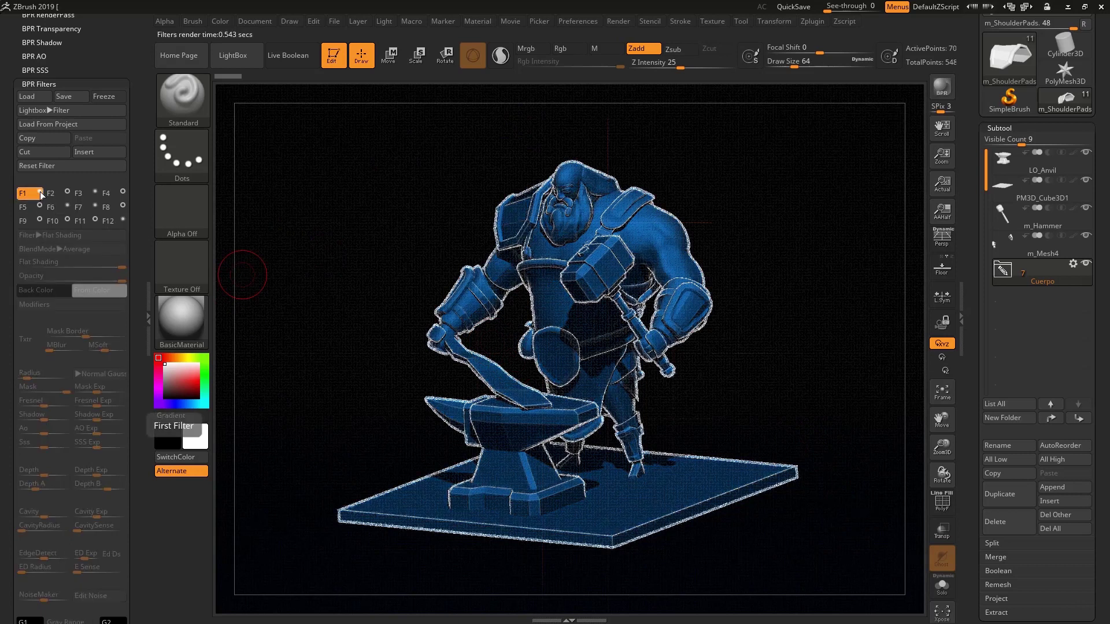
left_click(40, 191)
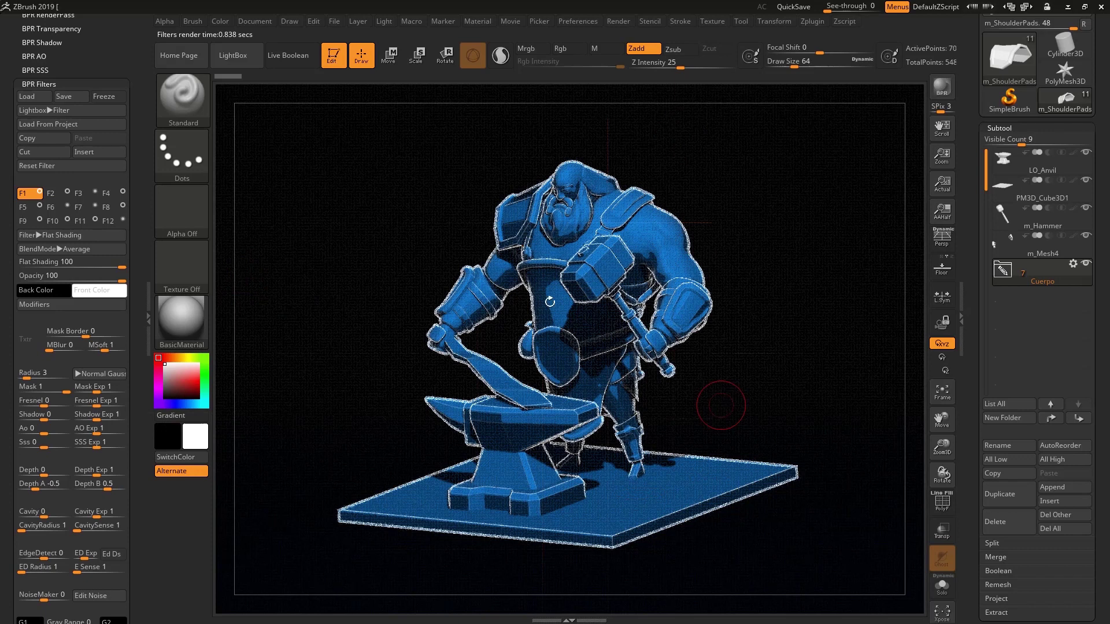
left_click(233, 55)
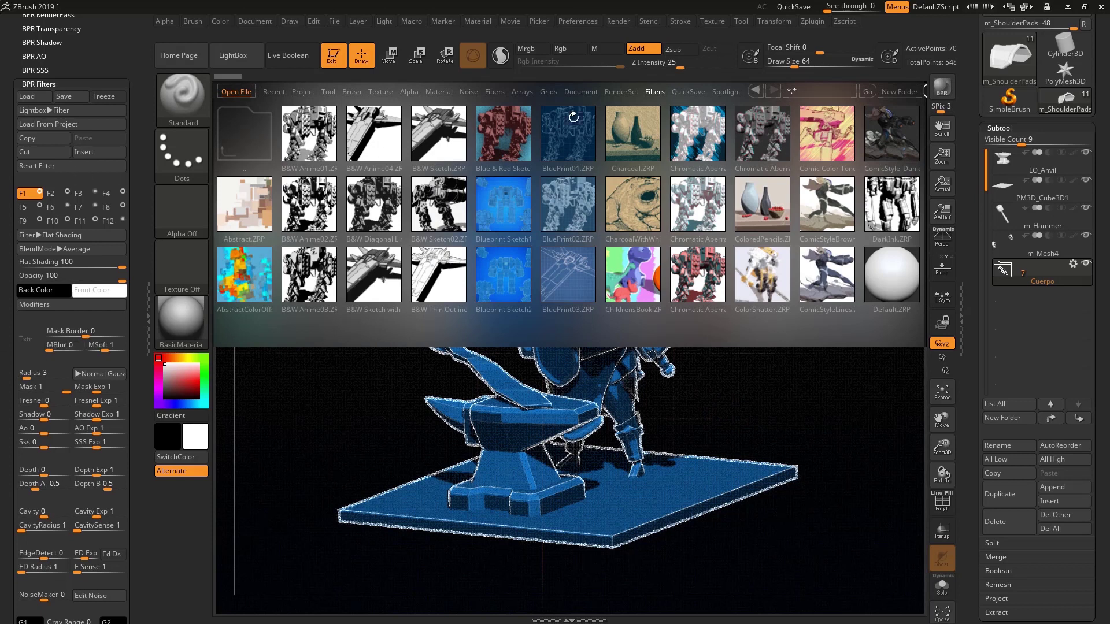
- Apply the ColoredPencils.ZRP filter preset, then switch to OilPaint_PabloMunoz.ZRP
double_click(763, 207)
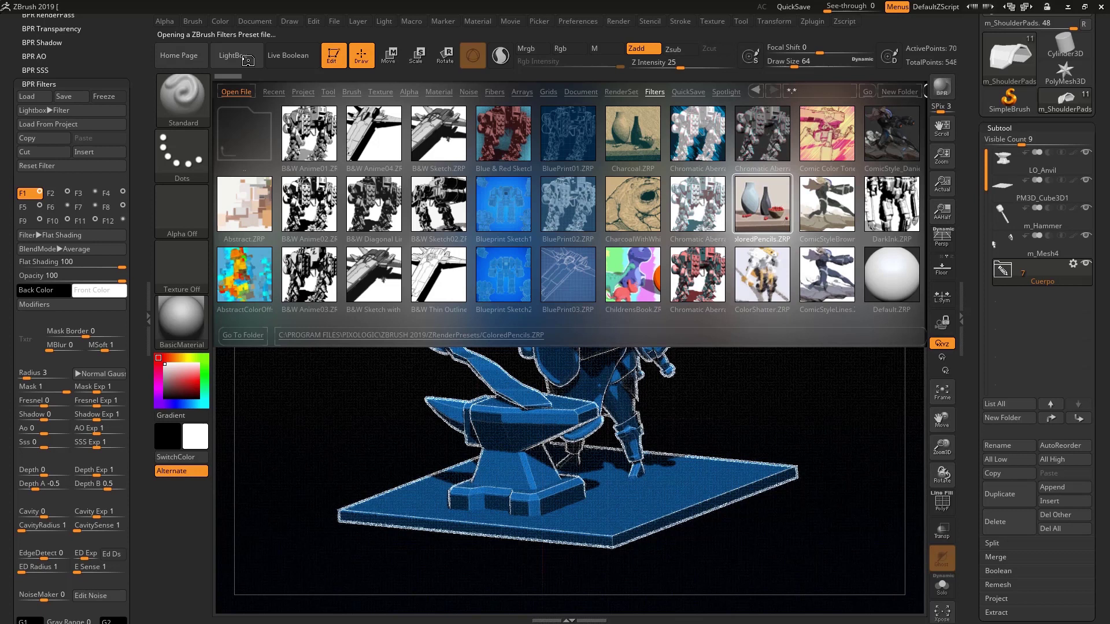
left_click(245, 58)
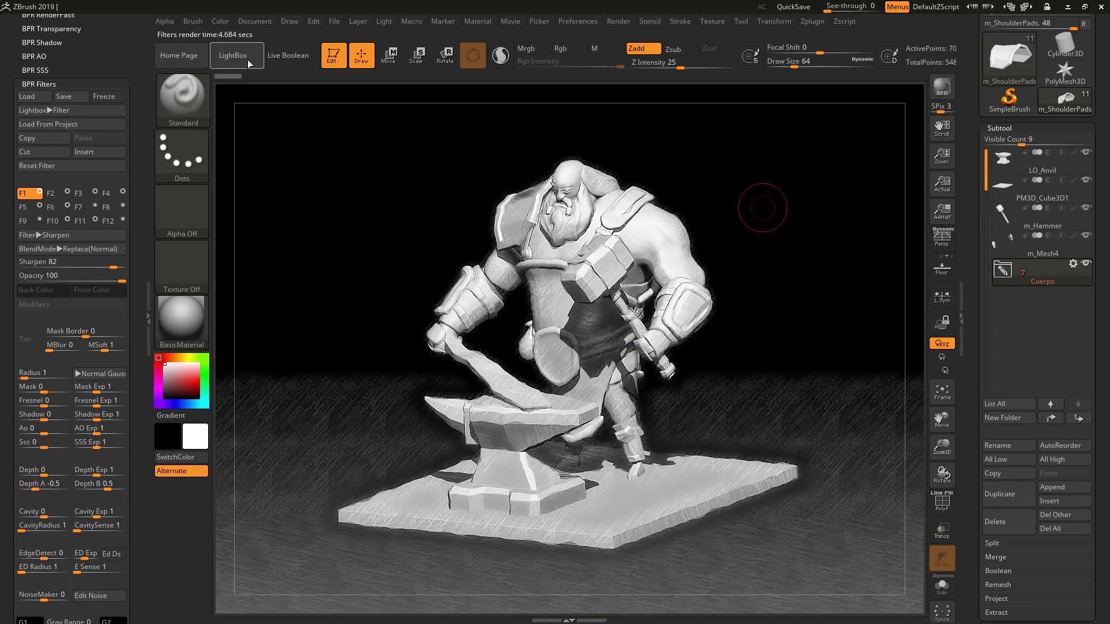
left_click(234, 56)
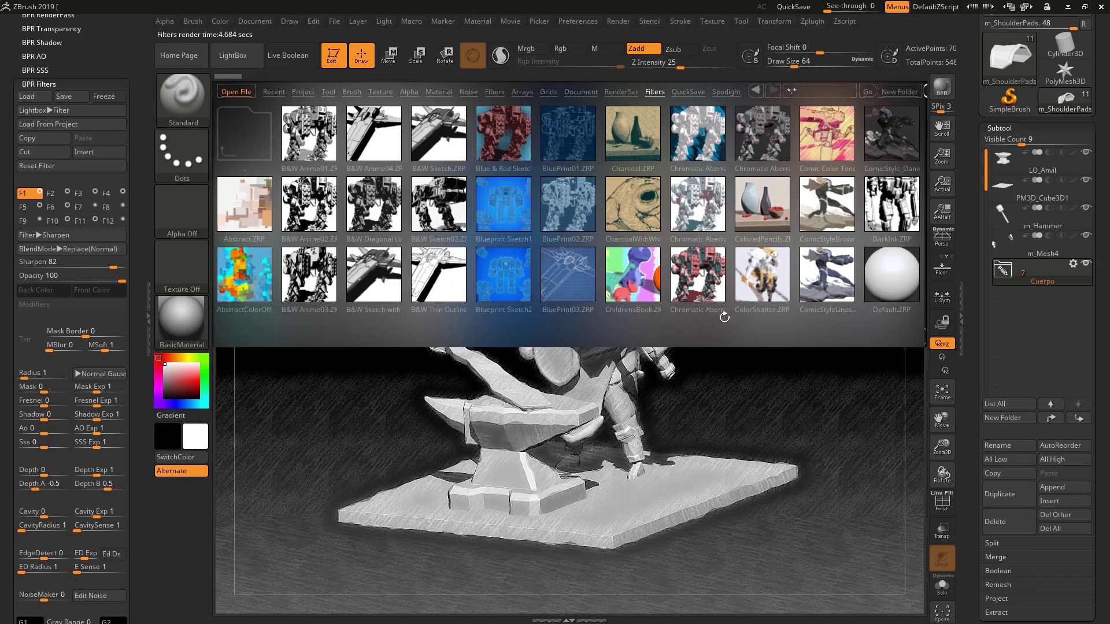
left_click_drag(722, 316, 544, 315)
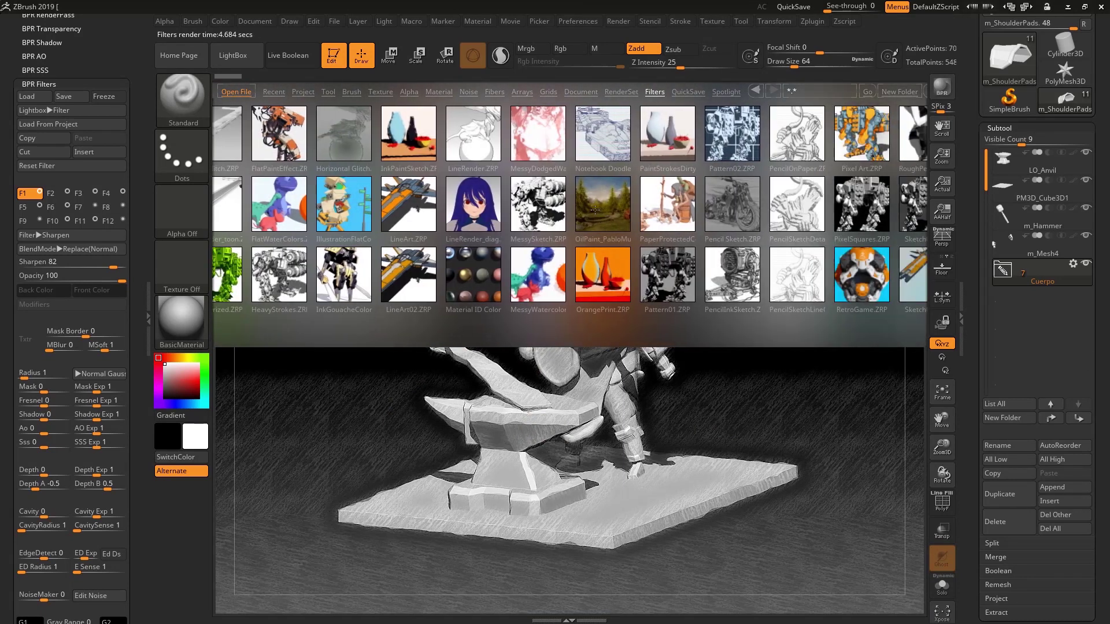
double_click(602, 204)
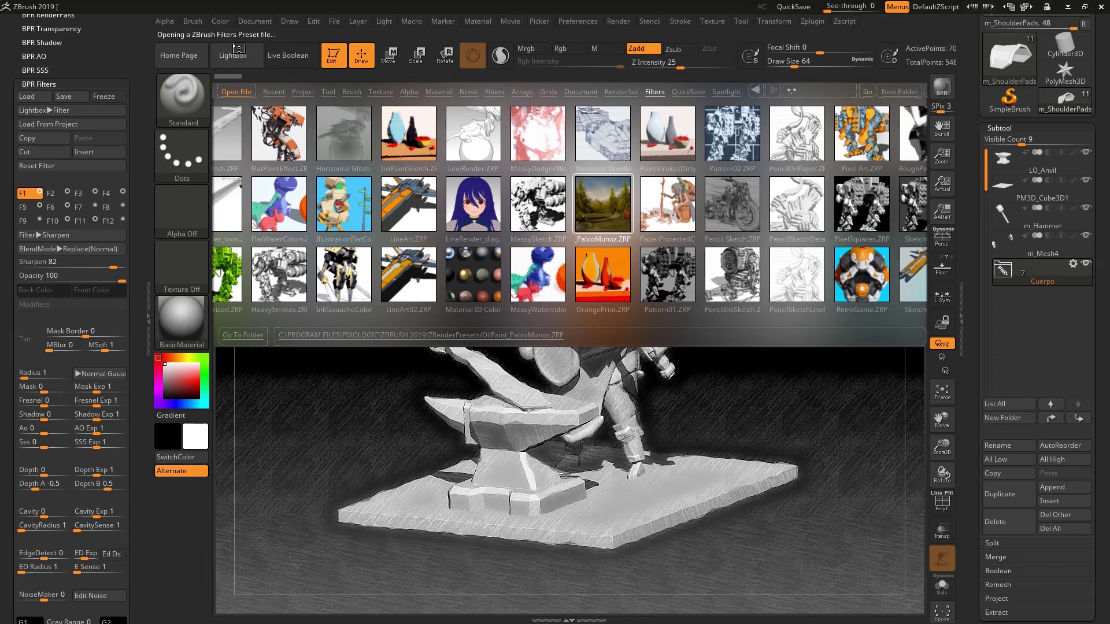
left_click(234, 52)
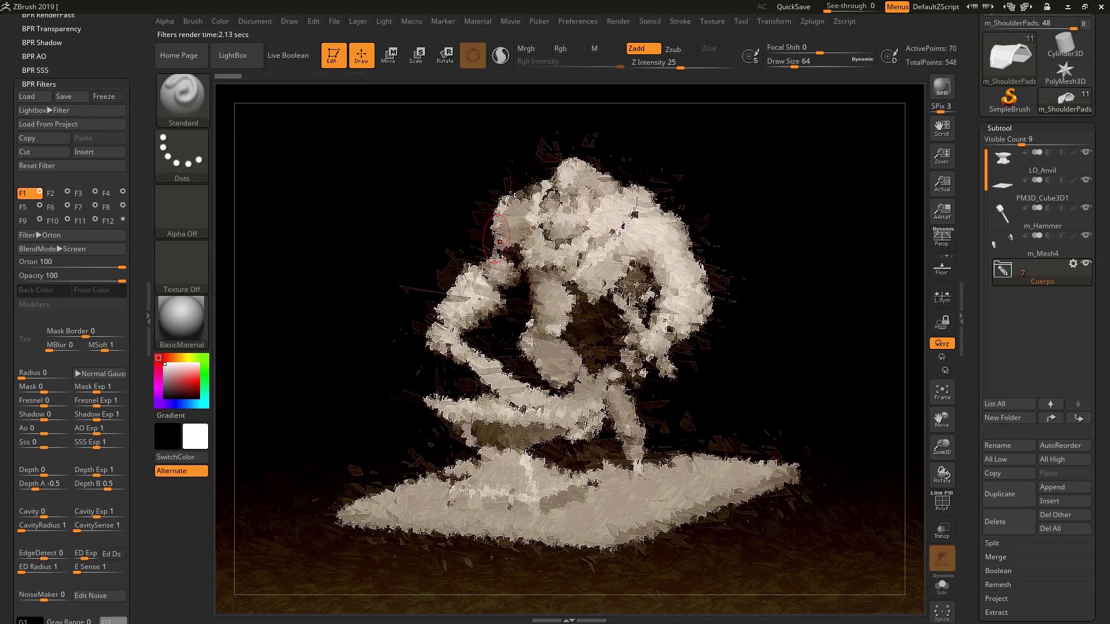
- Toggle filter F2 off and on and raise its Mask Border to 14
left_click(67, 193)
left_click(54, 192)
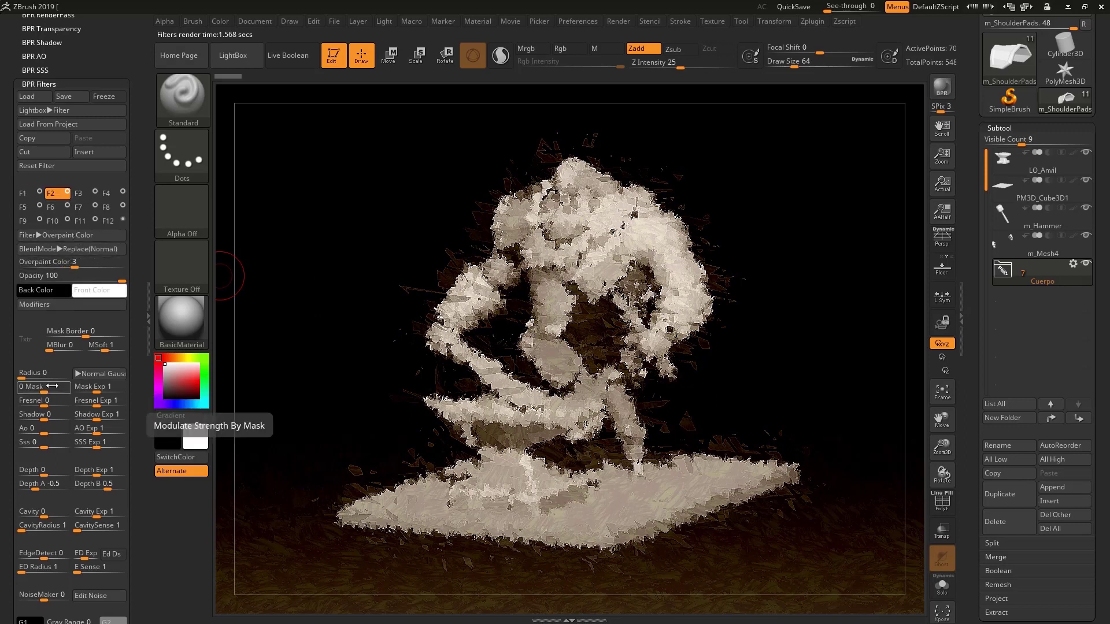
left_click_drag(89, 336, 99, 336)
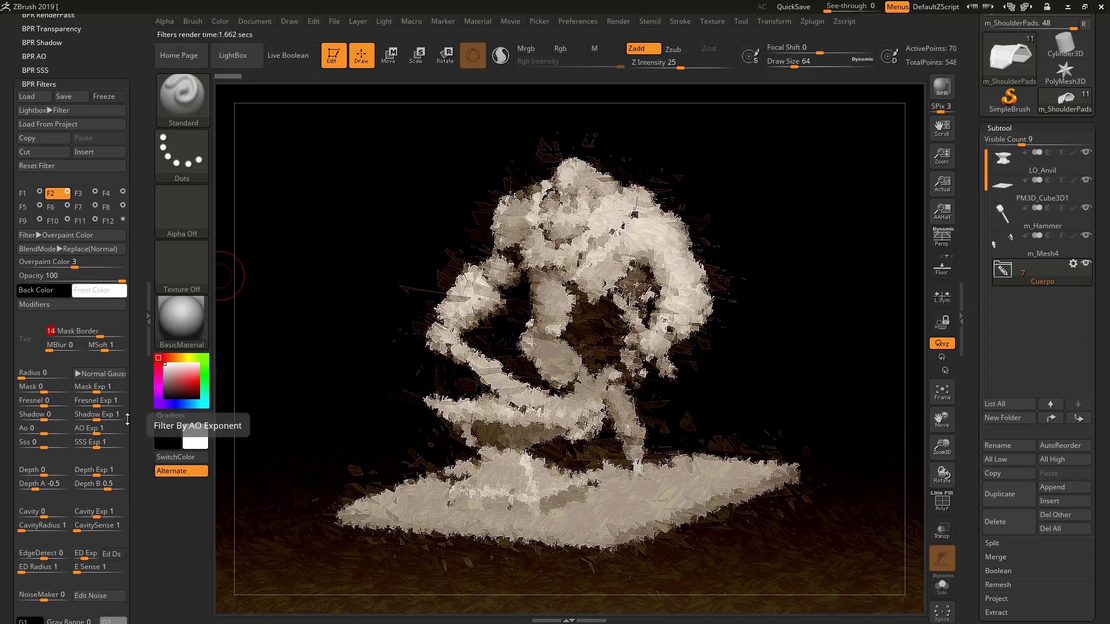
scroll(124, 306, "down", 3)
scroll(125, 305, "down", 4)
scroll(124, 305, "down", 4)
scroll(125, 305, "down", 1)
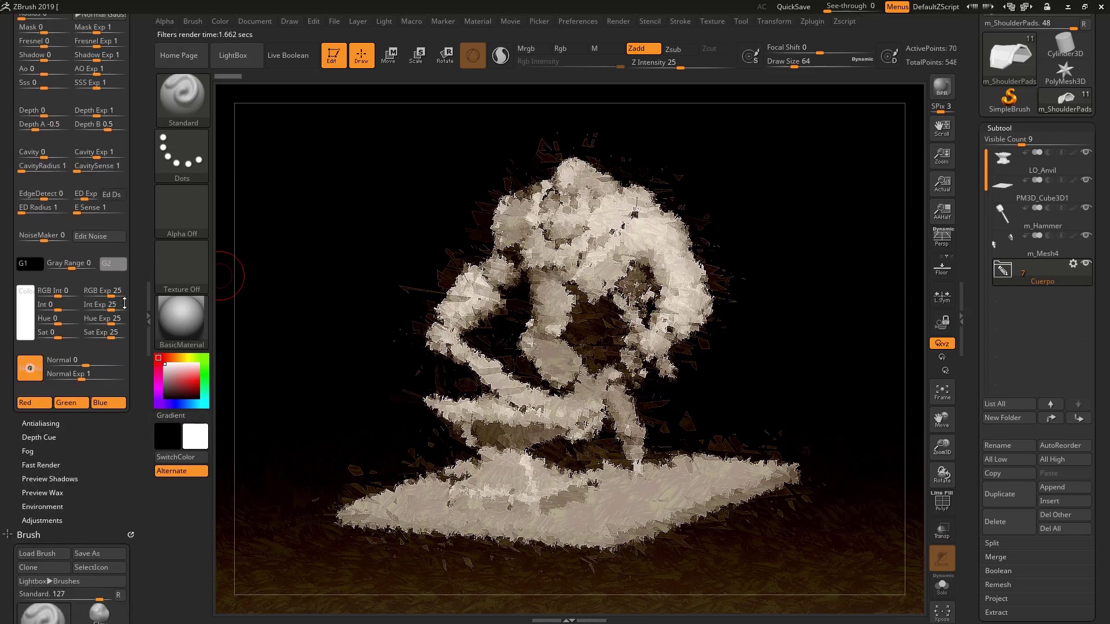
scroll(129, 280, "up", 5)
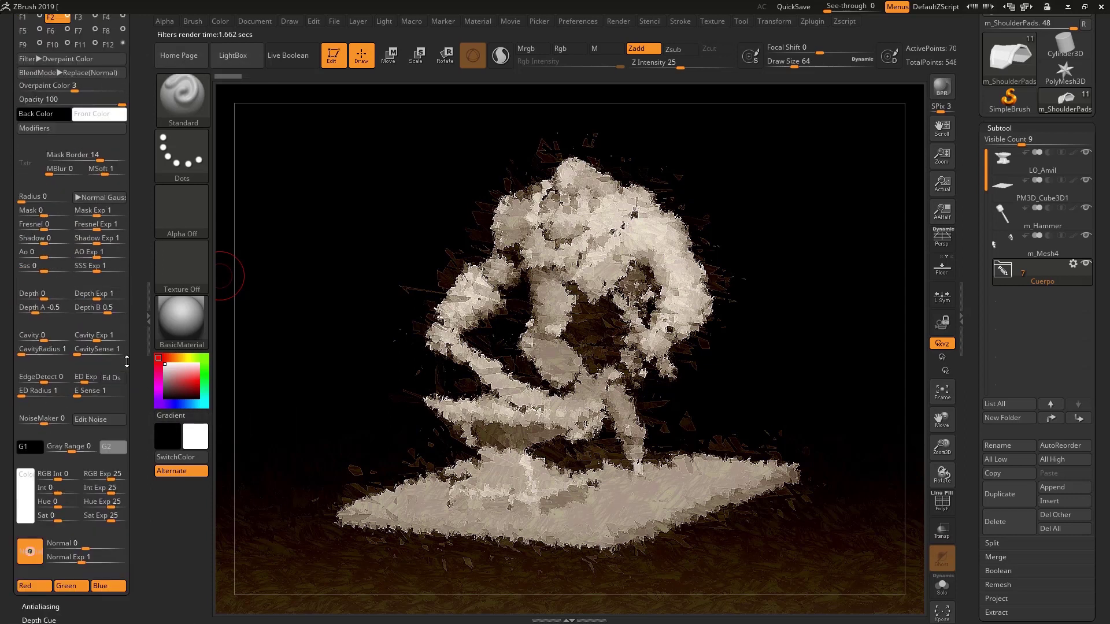
scroll(124, 386, "up", 5)
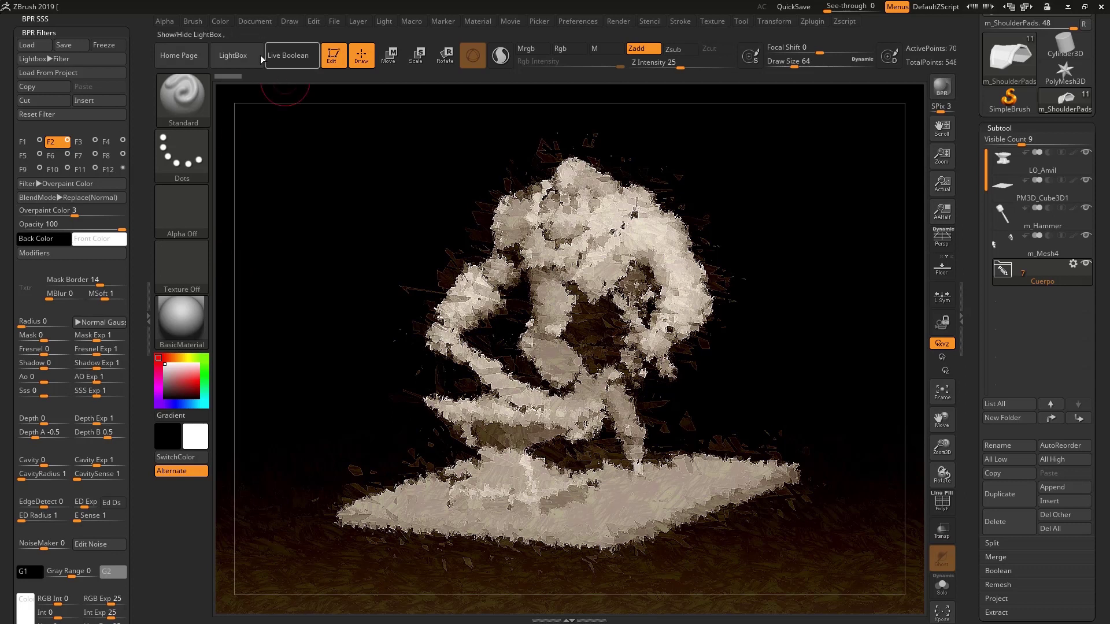
- Apply Comic Color Tones1.ZRP, close the left tray, and rotate the blacksmith to clear the render
left_click(245, 59)
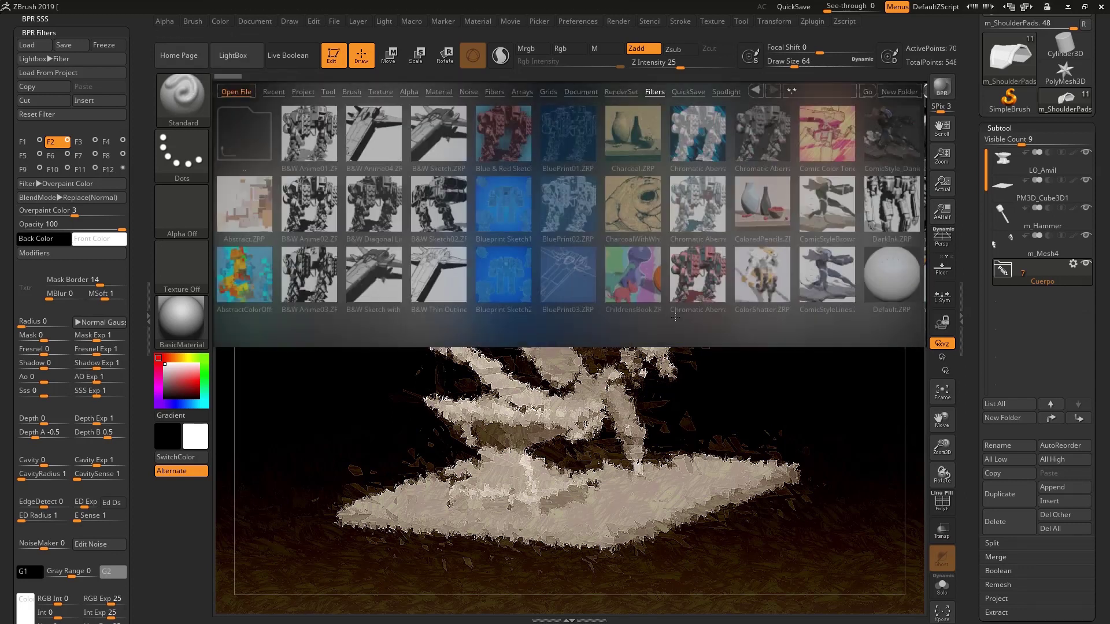
left_click(238, 56)
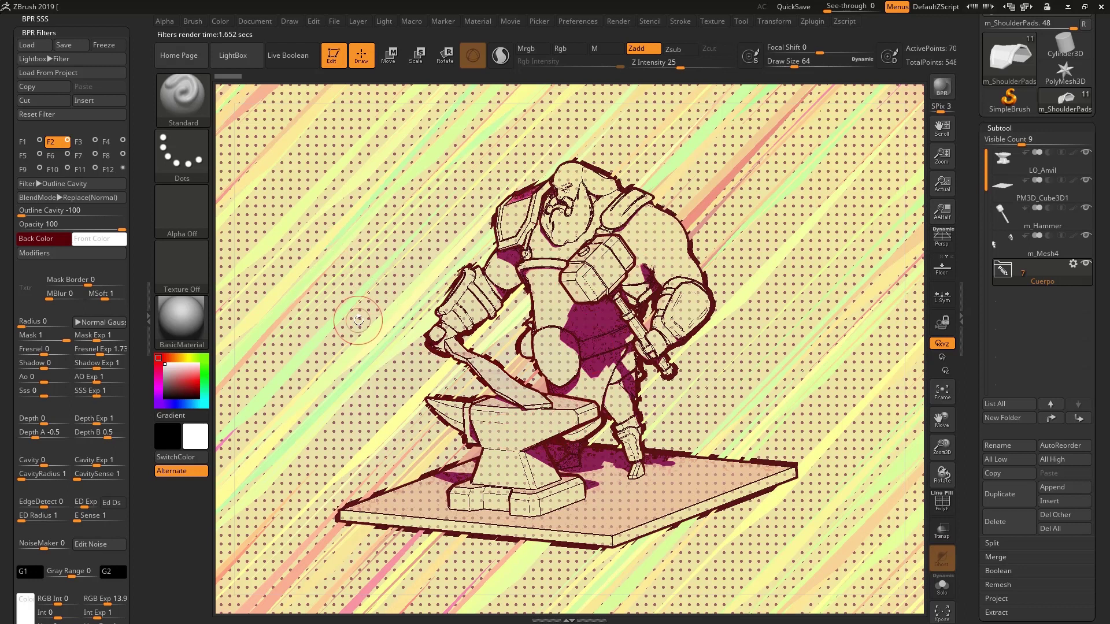
double_click(148, 320)
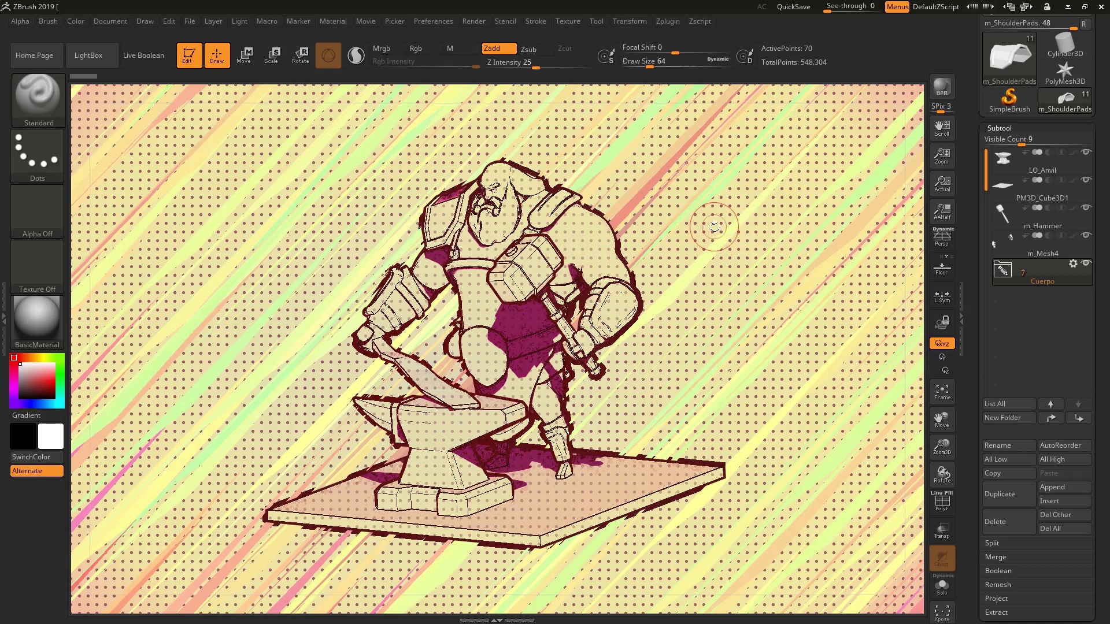
left_click_drag(715, 226, 719, 229)
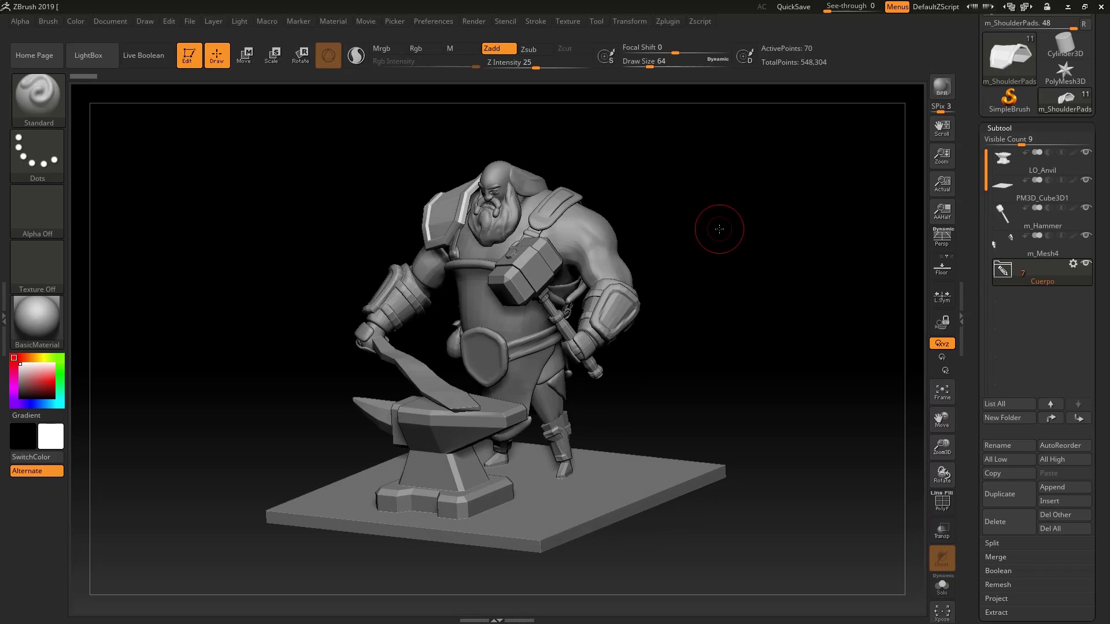
- Collapse Subtool, inspect the Geometry > ZRemesher options, then collapse ZRemesher
left_click(998, 128)
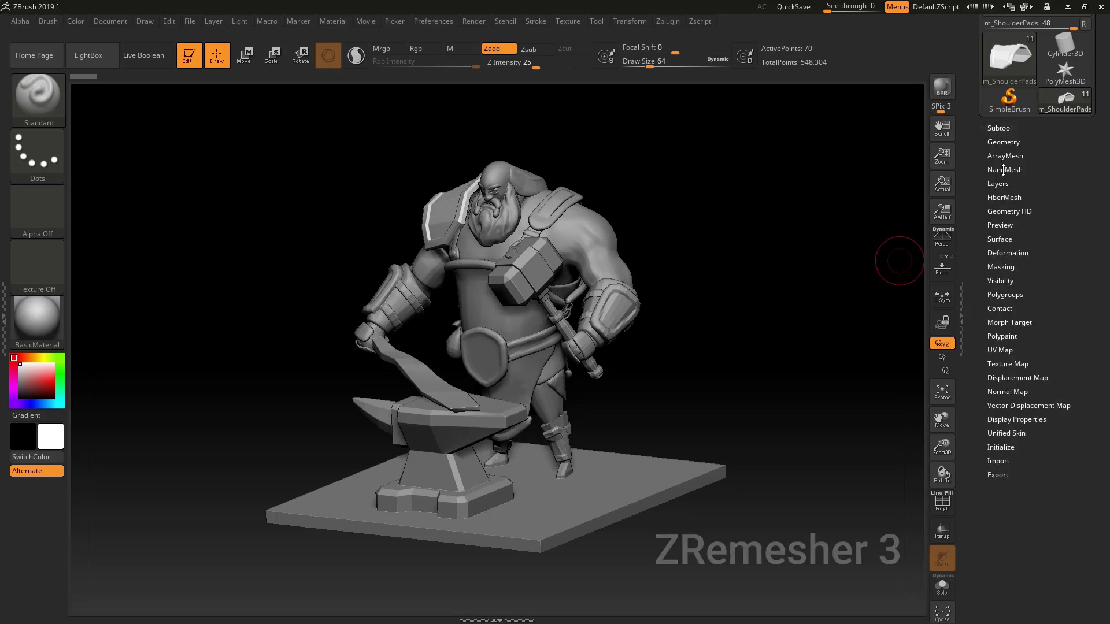
left_click(1003, 142)
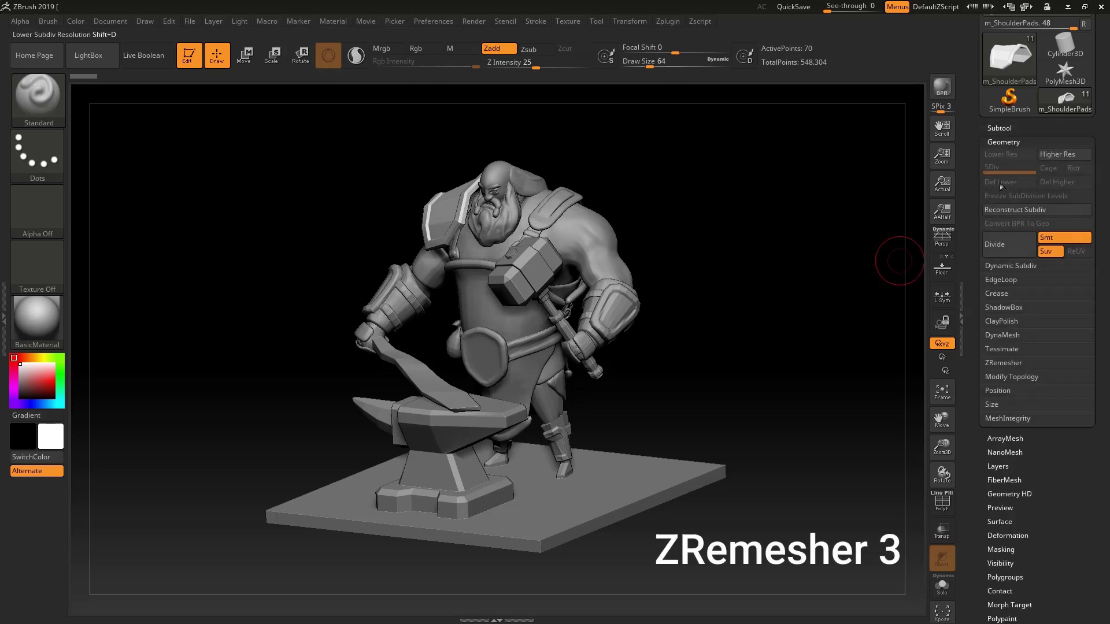
left_click(997, 362)
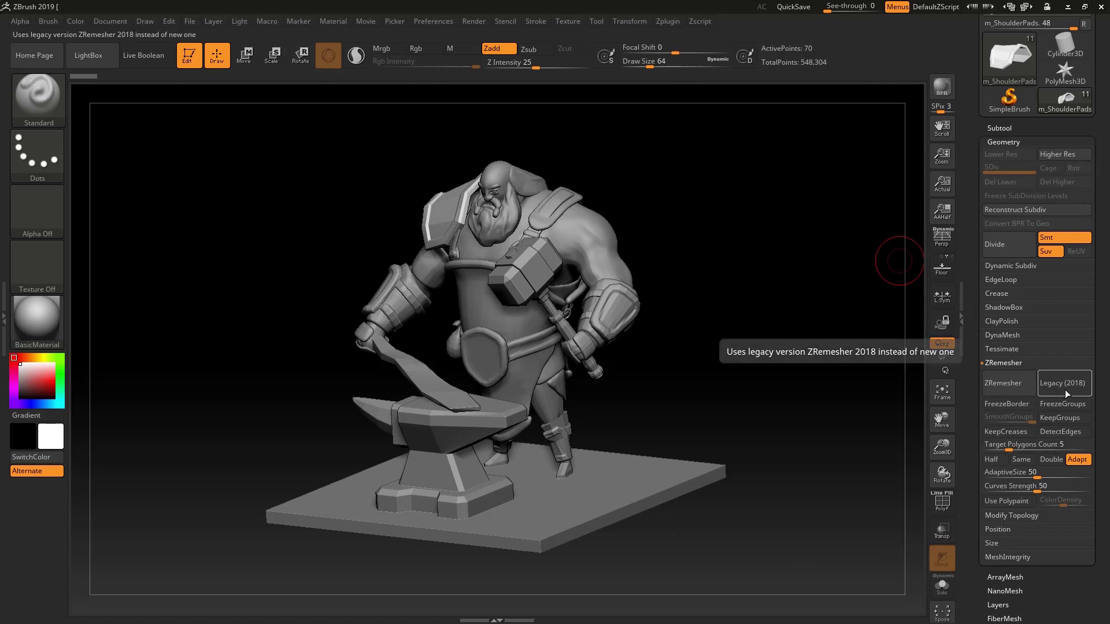
left_click(1000, 398)
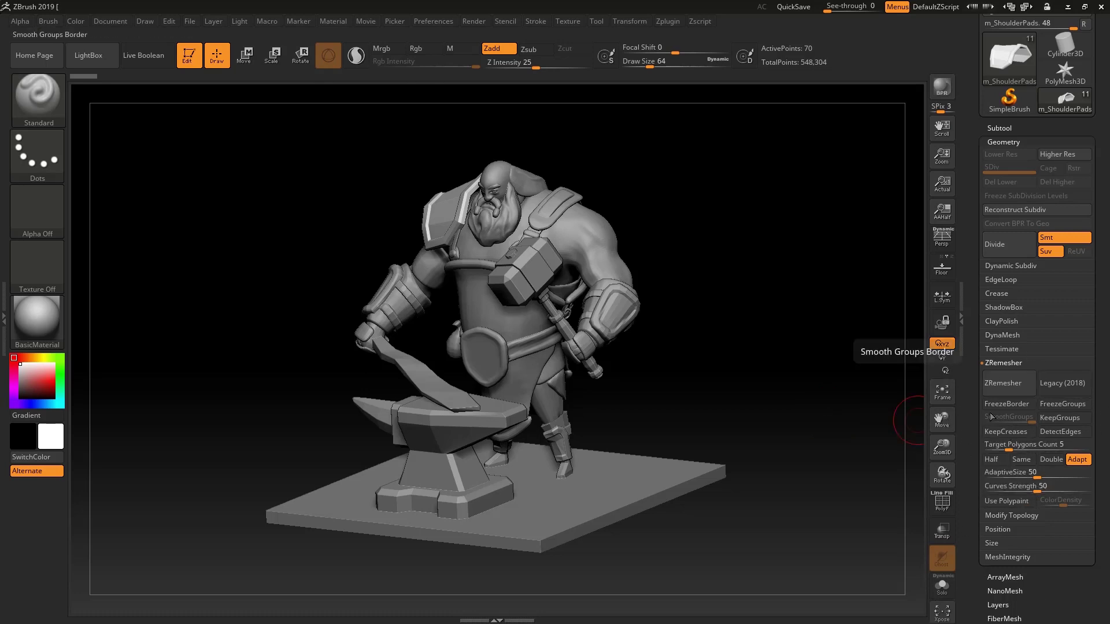
left_click(1014, 362)
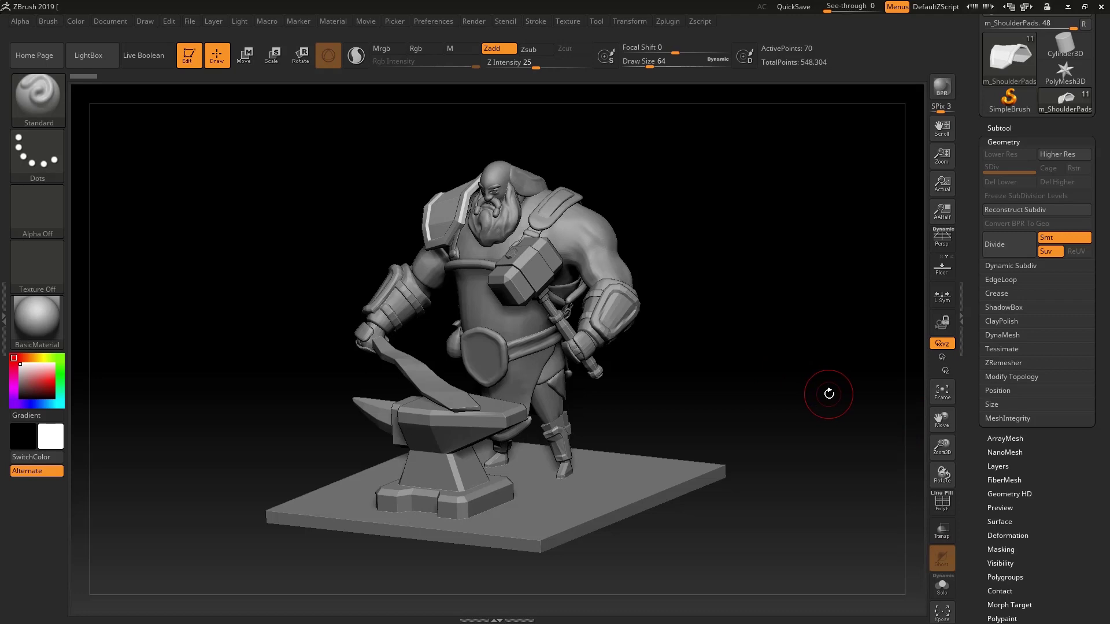
left_click(1003, 142)
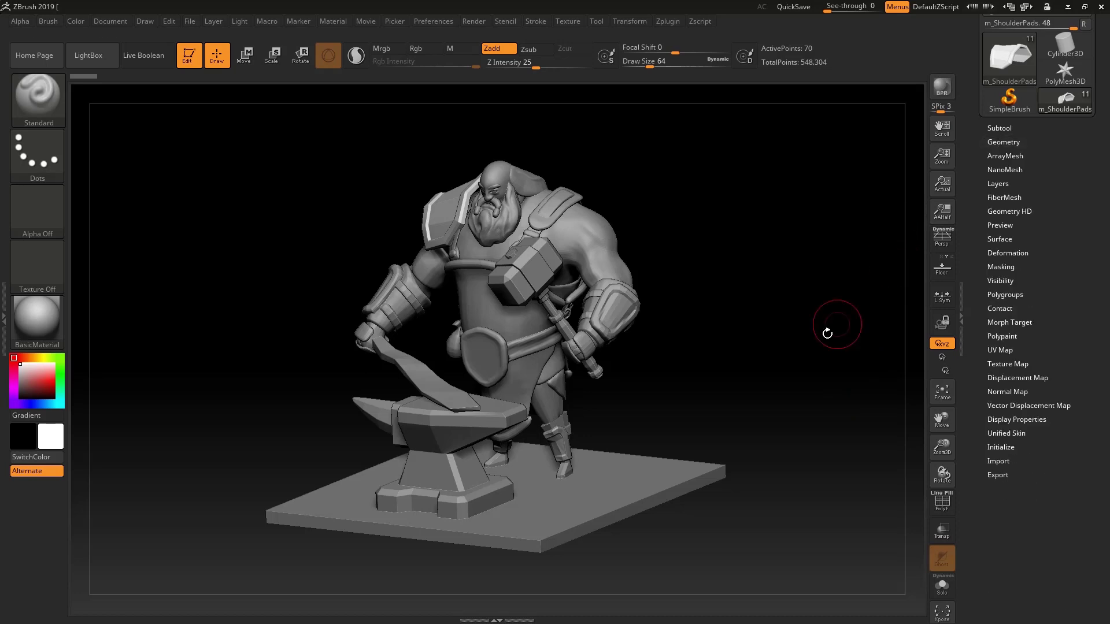
scroll(1099, 272, "up", 2)
scroll(1099, 273, "up", 2)
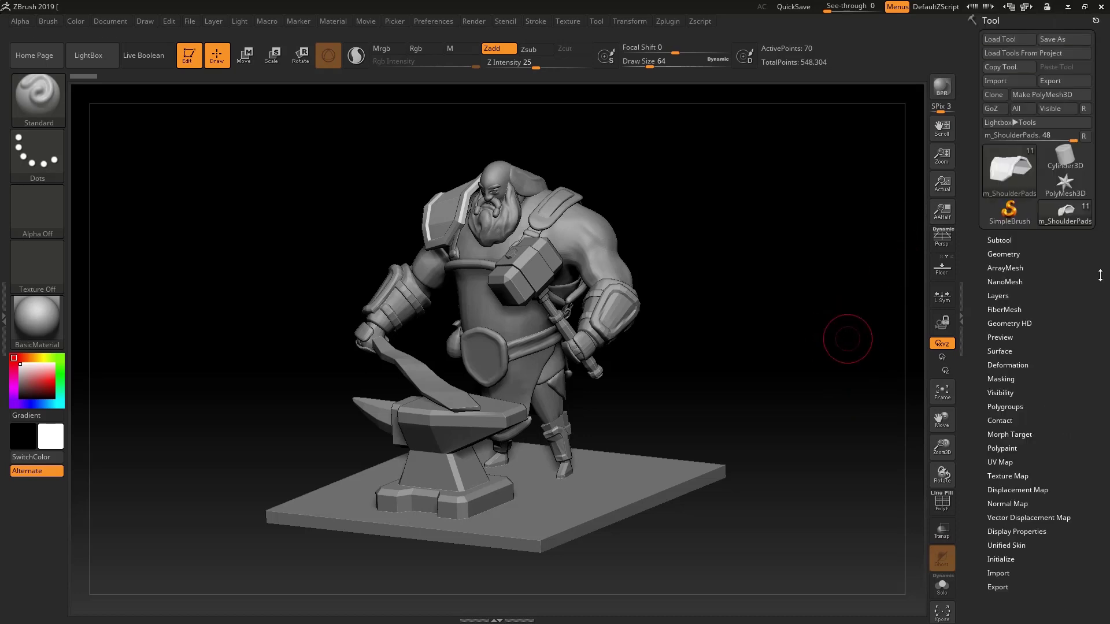